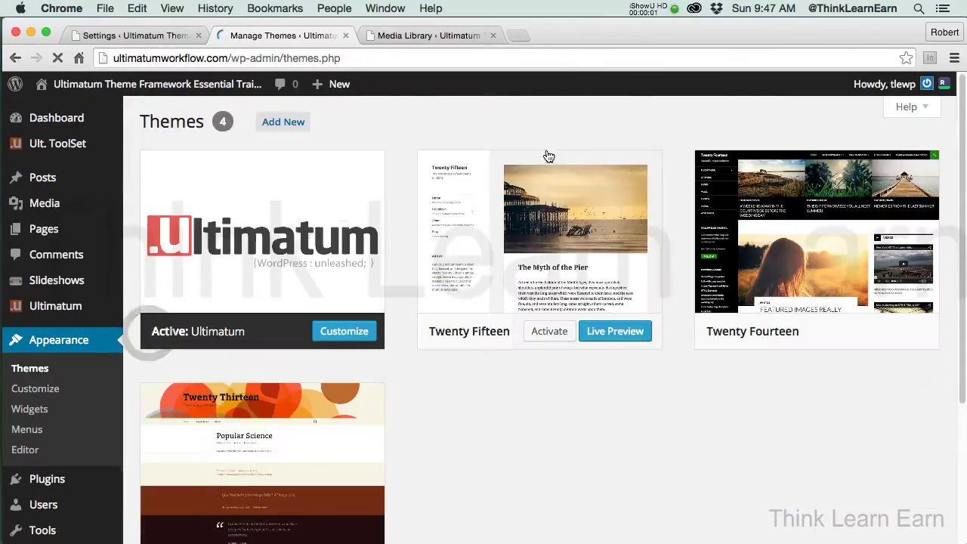
Step: Close the Media Library and Ultimatum settings browser tabs, leaving only the themes page
left_click(492, 34)
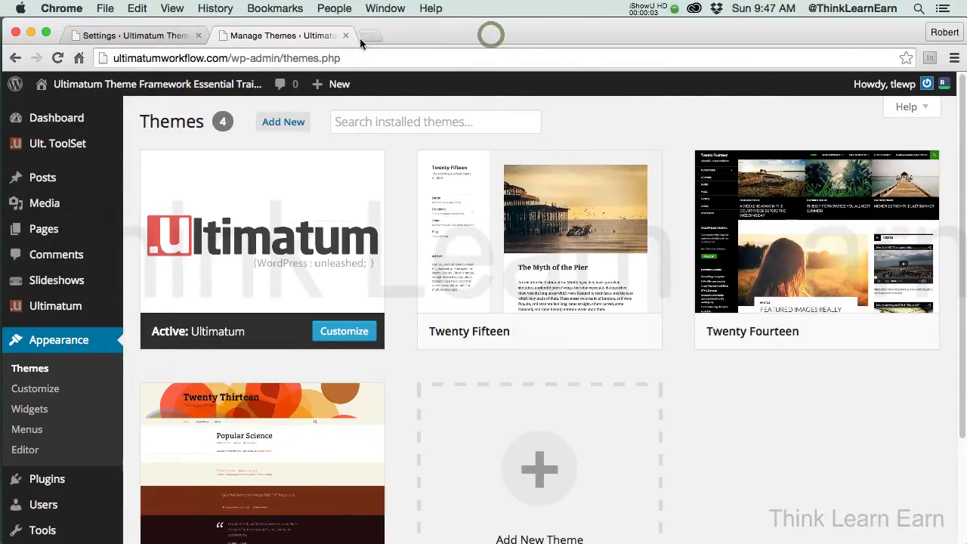
left_click(134, 37)
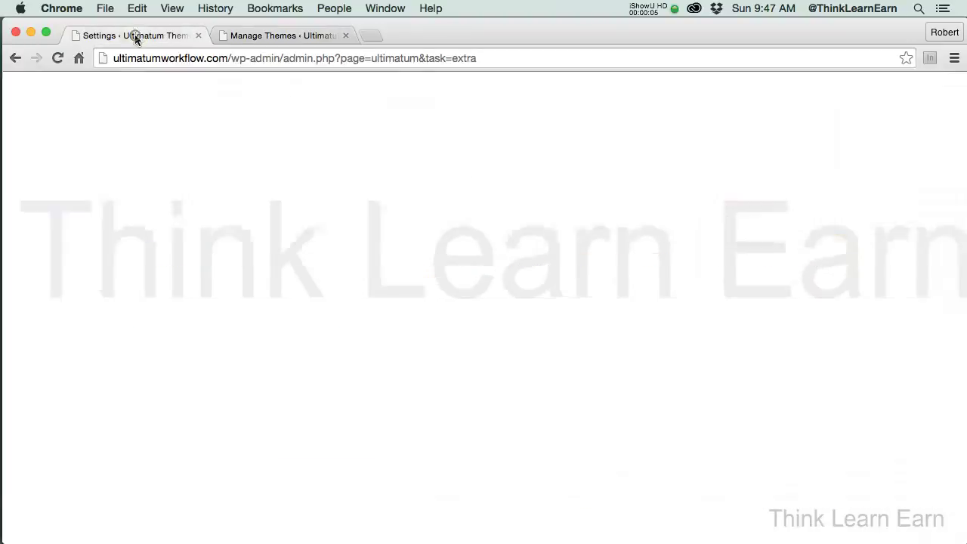
left_click(198, 35)
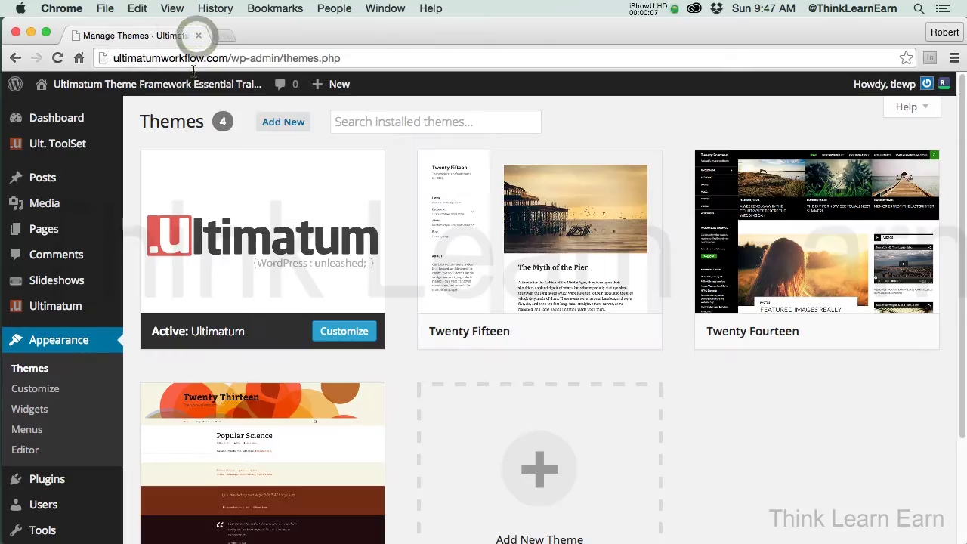
Step: Go to Ultimatum > Templates from the sidebar
mouse_move(309, 236)
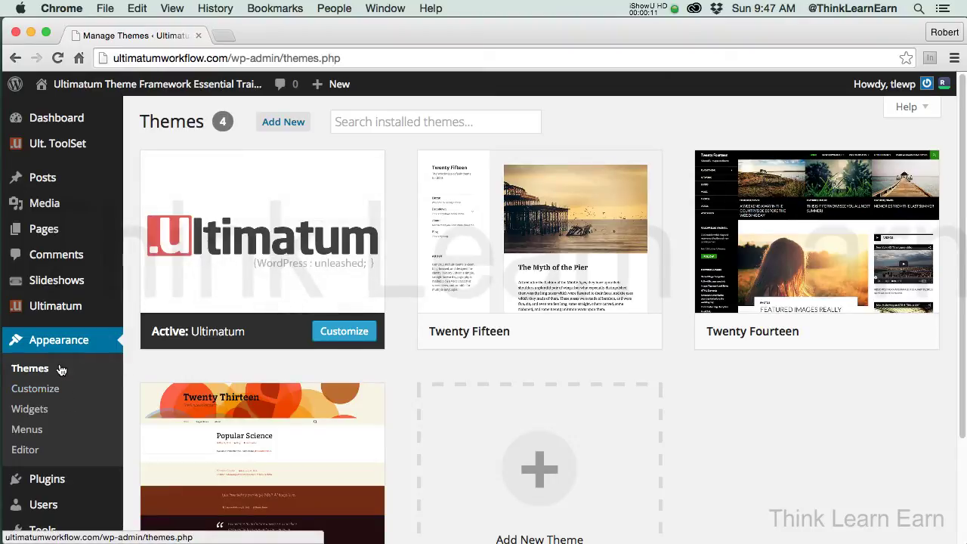
mouse_move(75, 310)
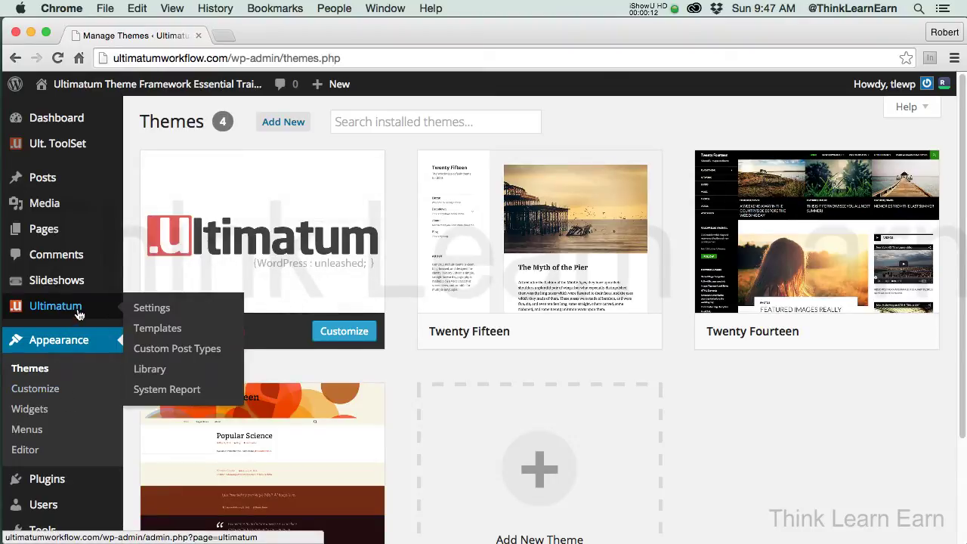
left_click(155, 333)
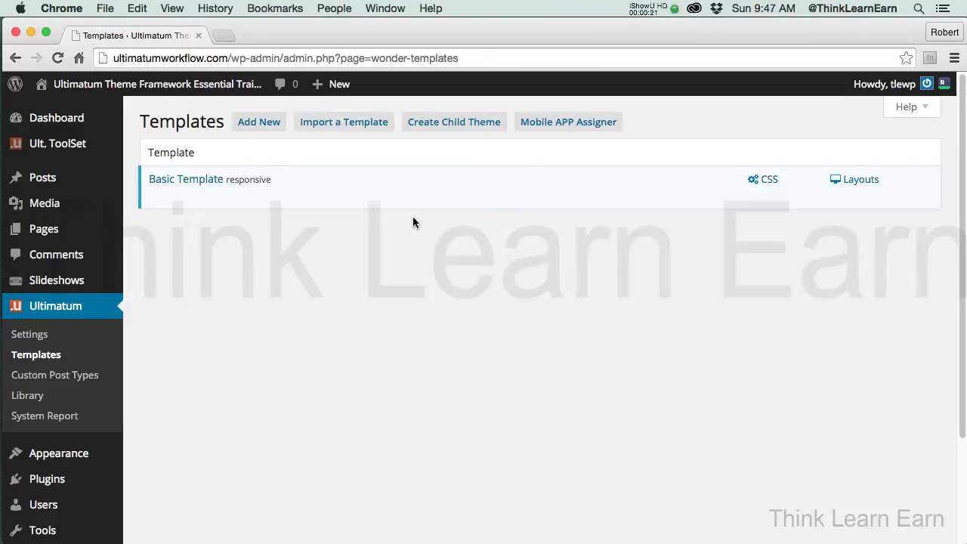
Step: Review the single responsive Basic Template entry with its CSS and Layouts options
mouse_move(295, 195)
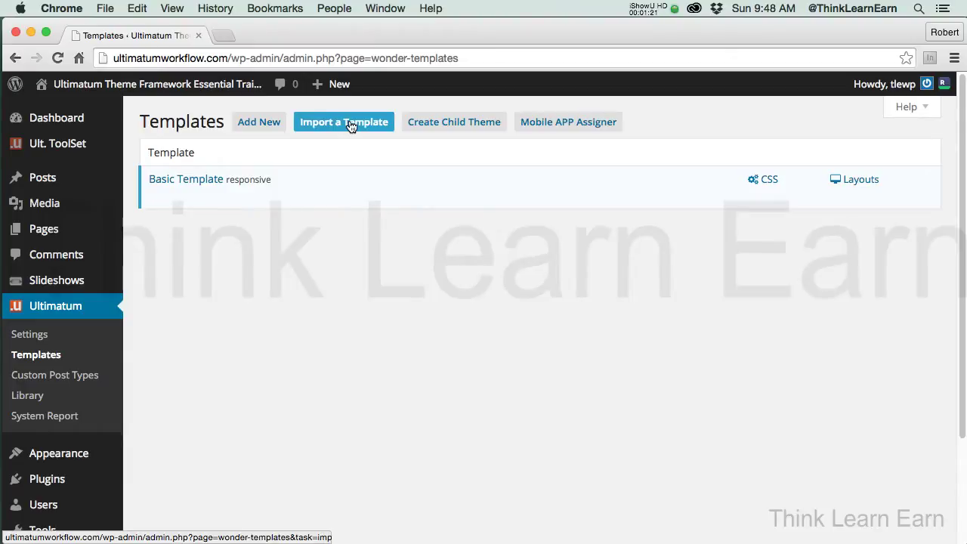
Step: Add a new template named 'main-rwd-template' with Twitter Bootstrap (Recommended) as grid framework
left_click(266, 128)
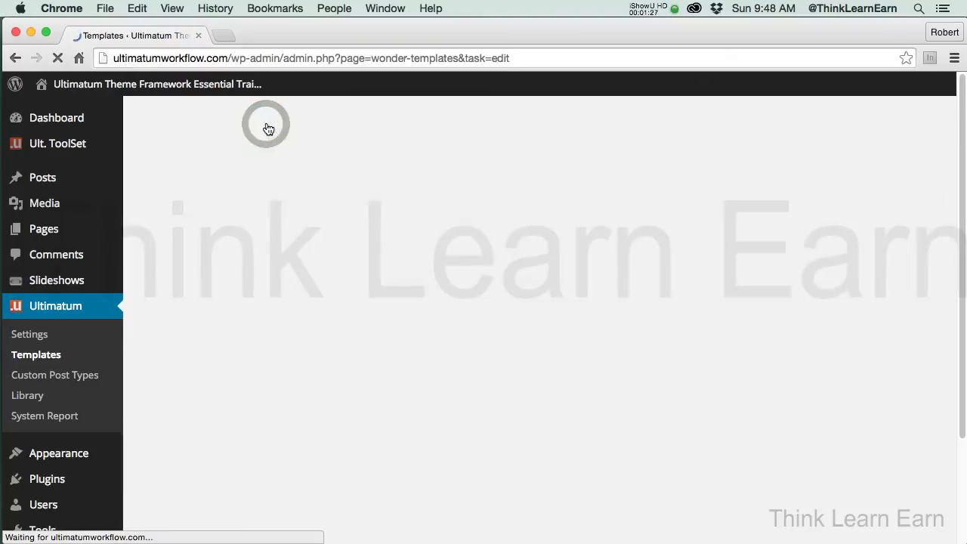
left_click(342, 169)
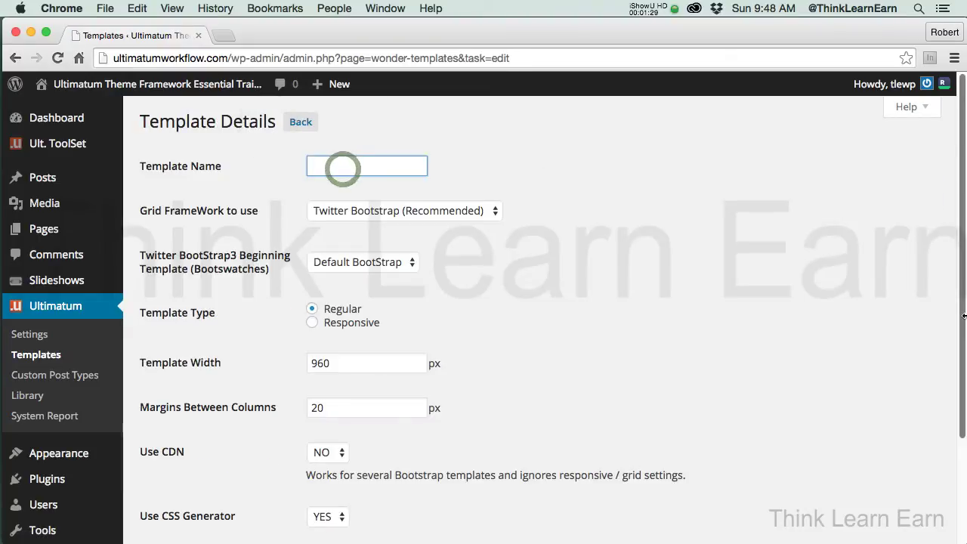
type("main")
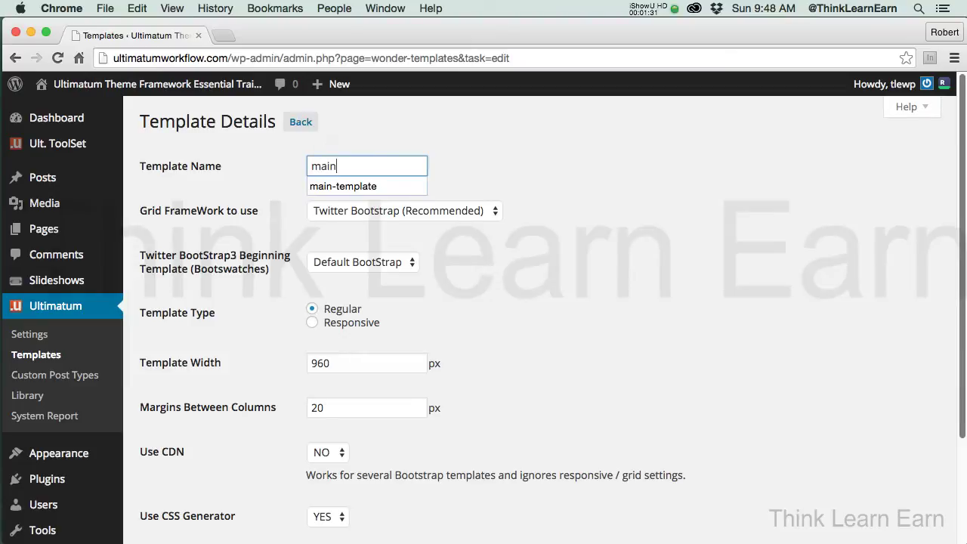
type("-rwd")
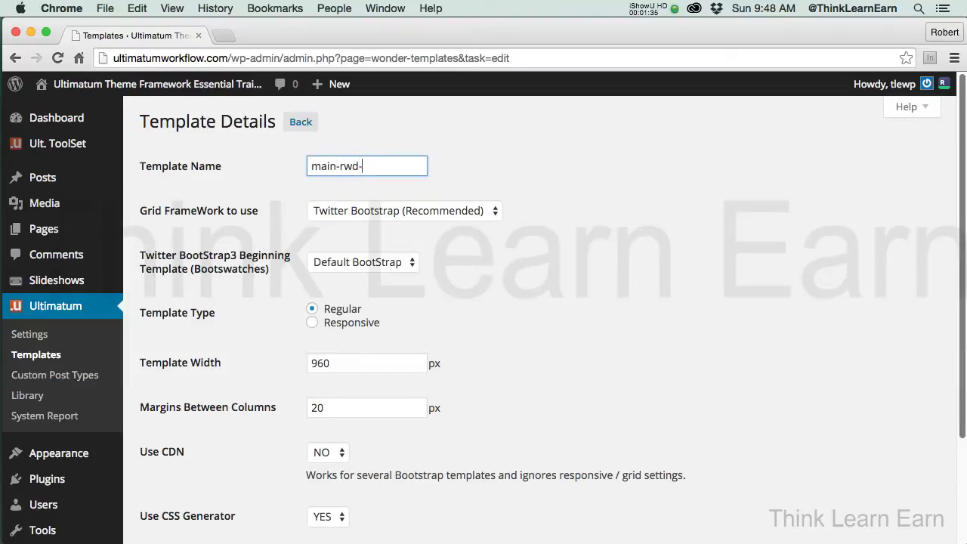
type("-template")
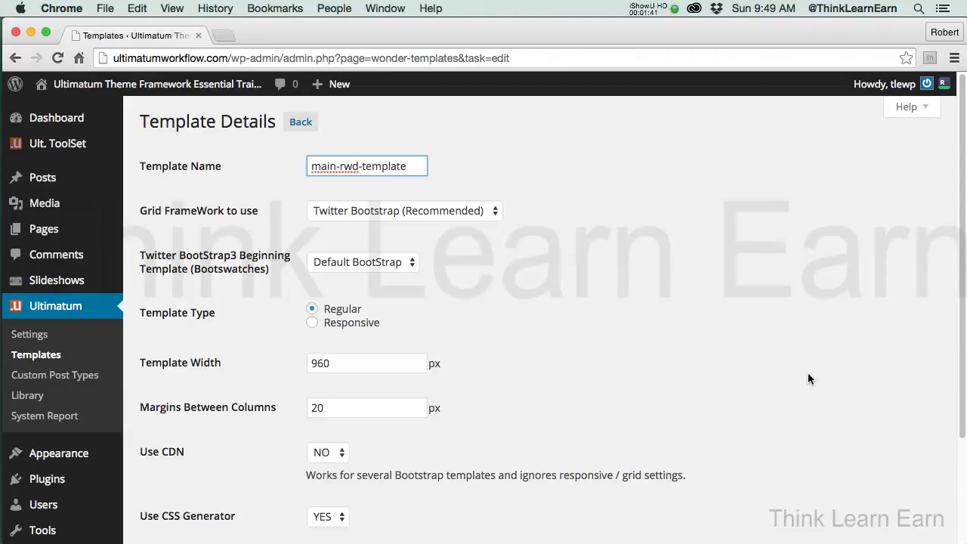
left_click(459, 212)
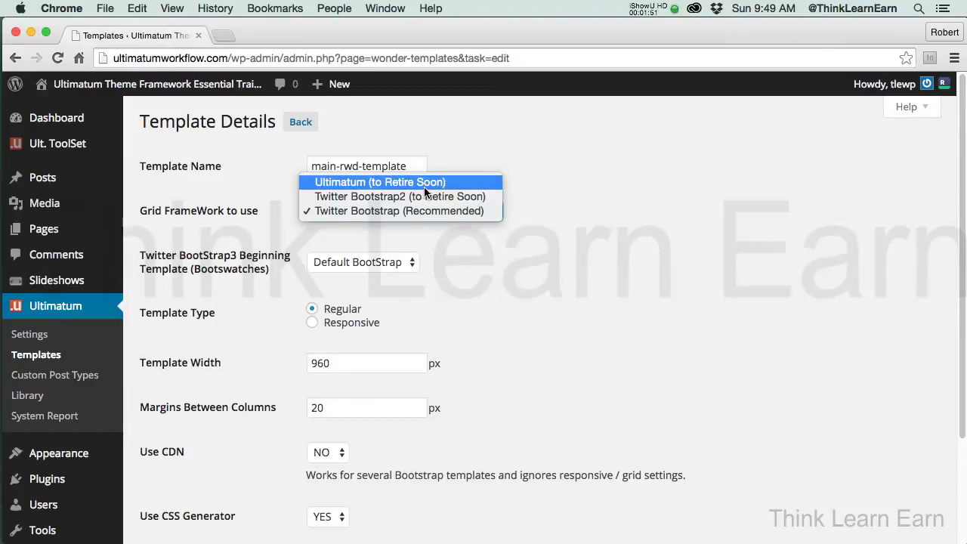
left_click(520, 258)
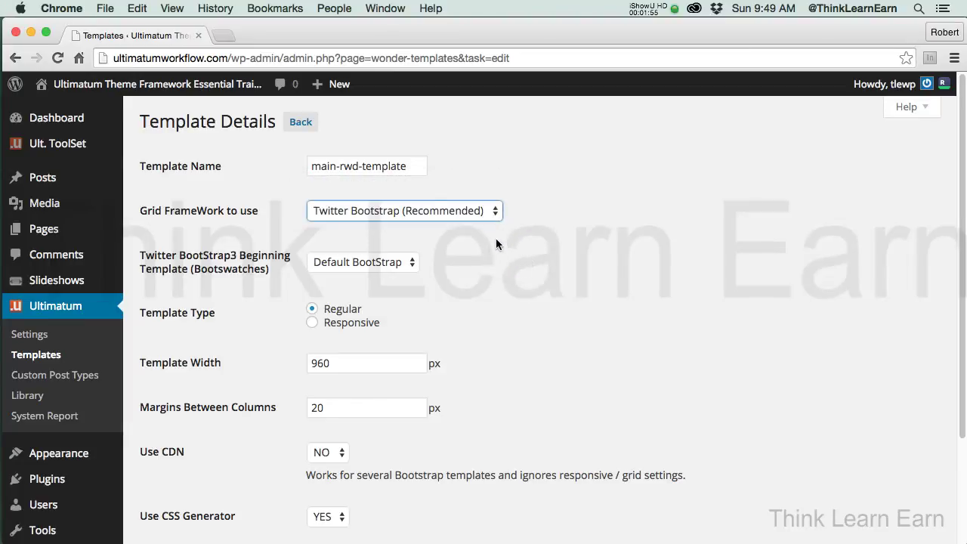
left_click(486, 212)
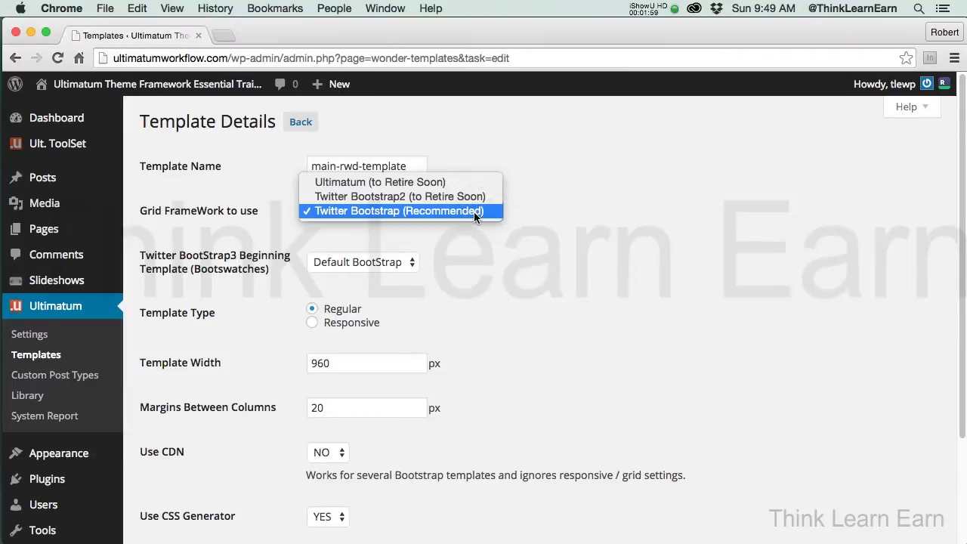
left_click(544, 246)
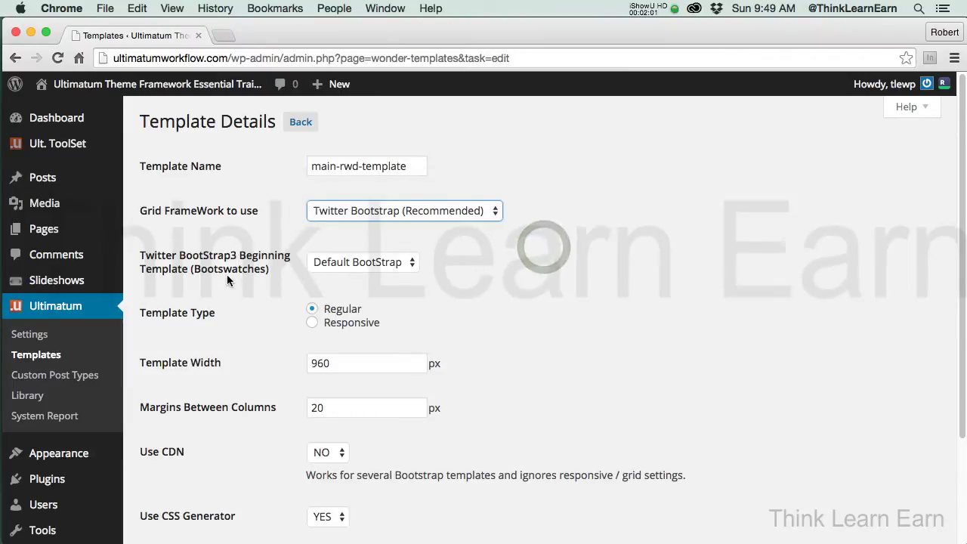
Step: Keep Default BootStrap as the Bootswatch theme and set the template type to Responsive
left_click(370, 264)
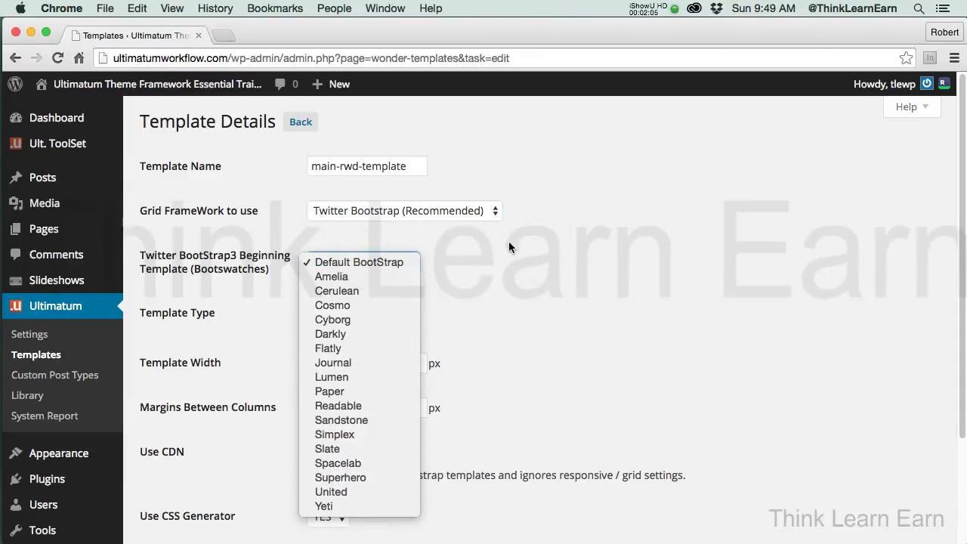
left_click(487, 260)
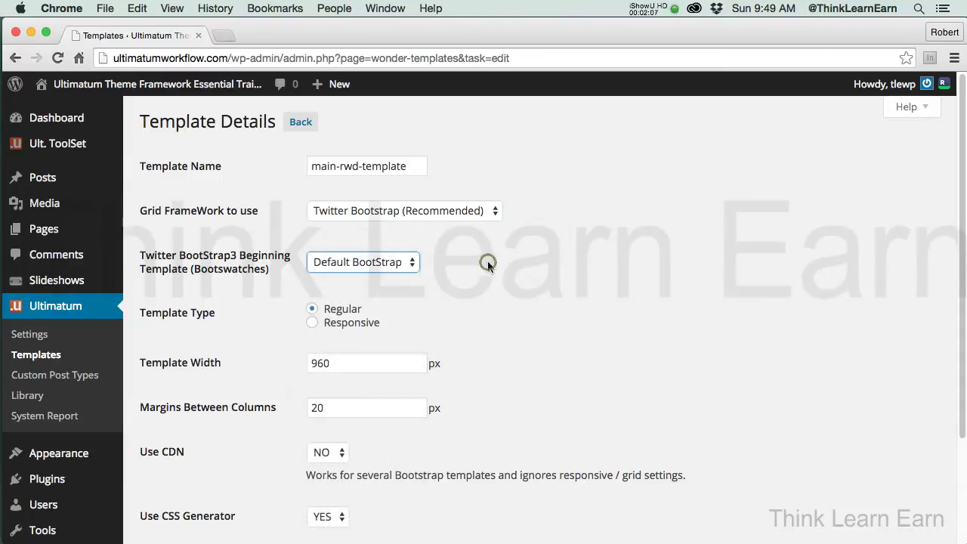
left_click(401, 264)
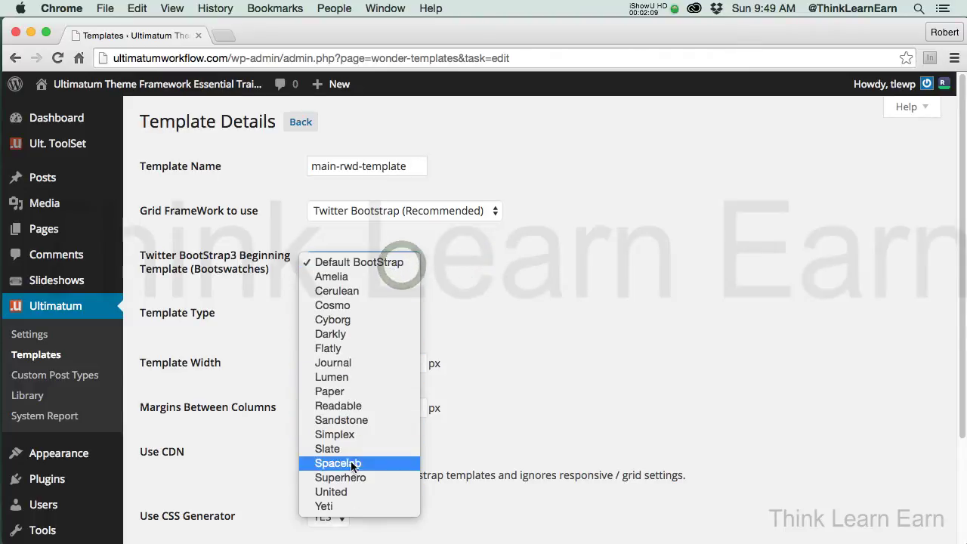
left_click(470, 264)
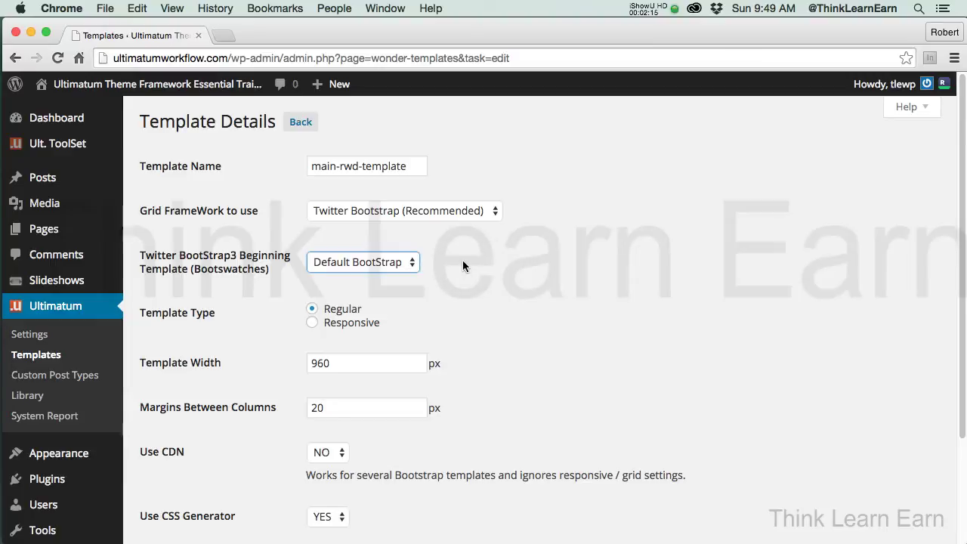
left_click(310, 326)
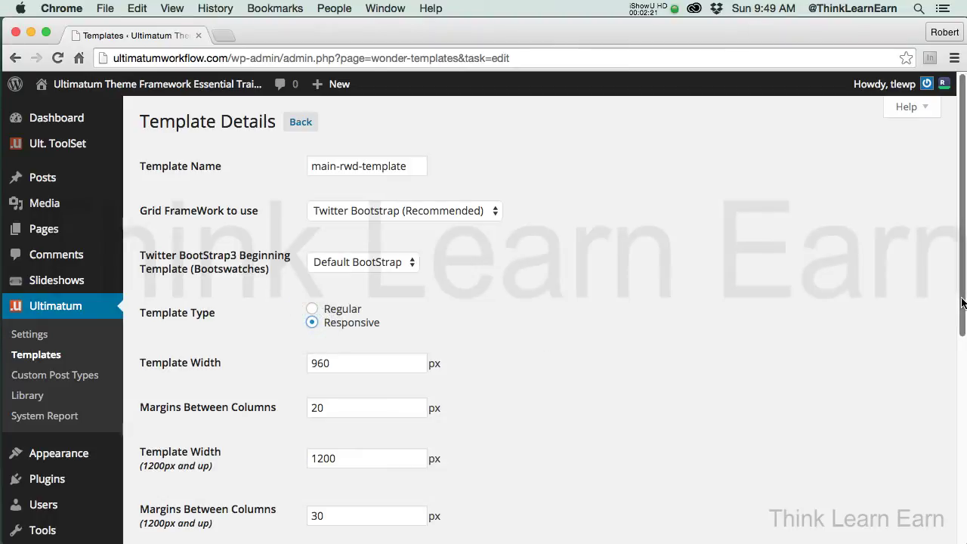
scroll(961, 302, "down", 3)
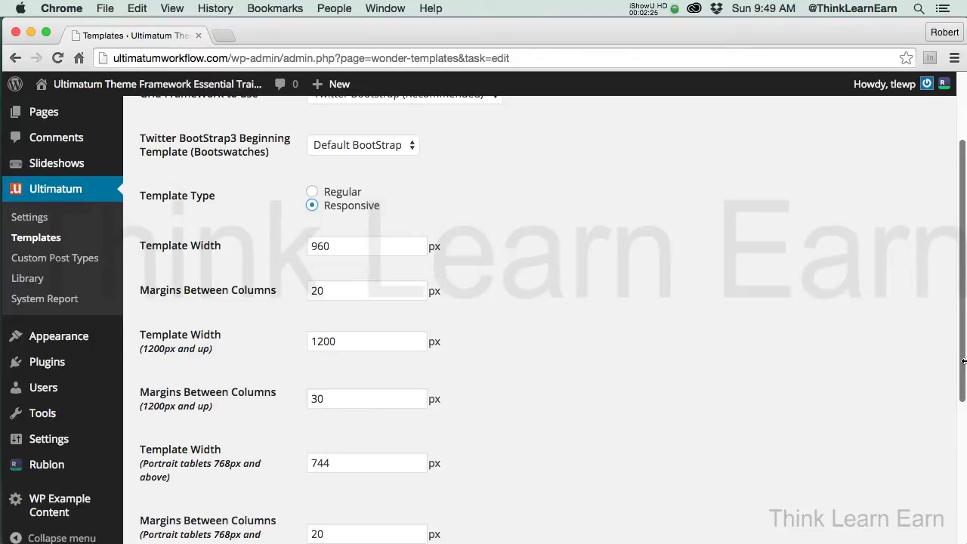
scroll(963, 362, "down", 4)
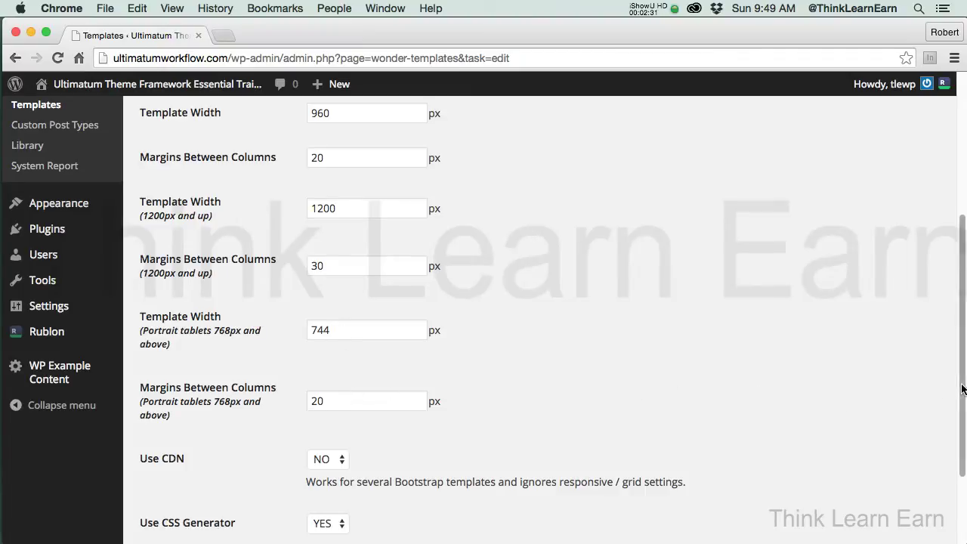
scroll(963, 389, "down", 3)
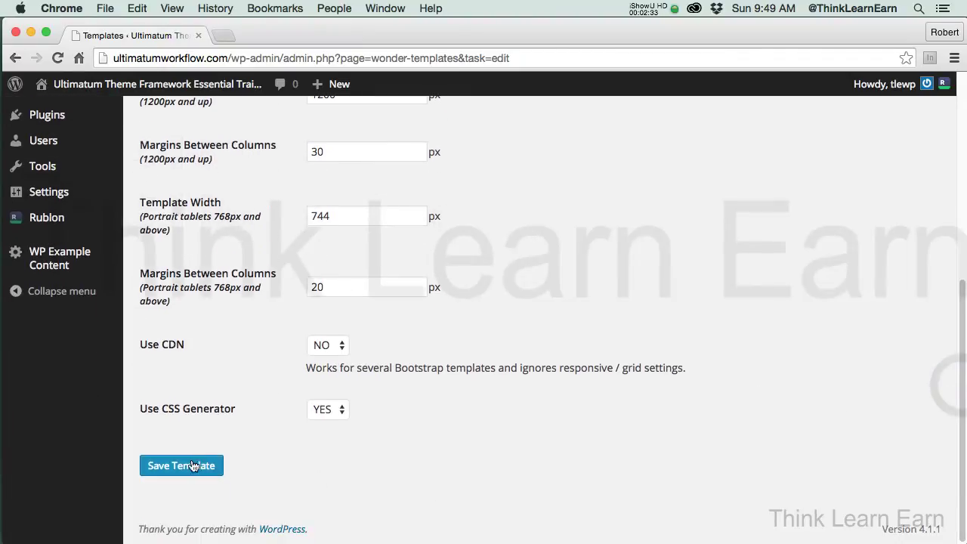
Step: Save main-rwd-template and set it as the default template instead of Basic Template
left_click(190, 466)
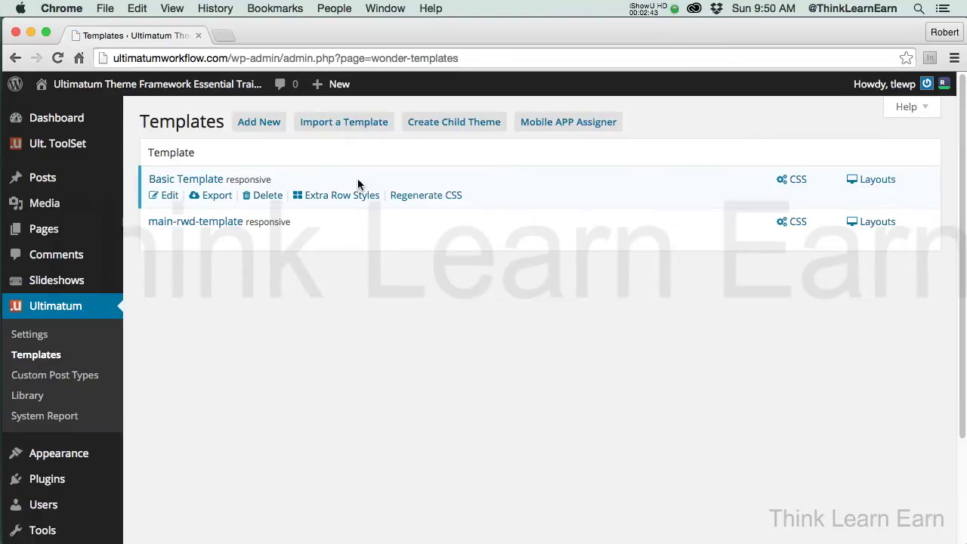
mouse_move(307, 217)
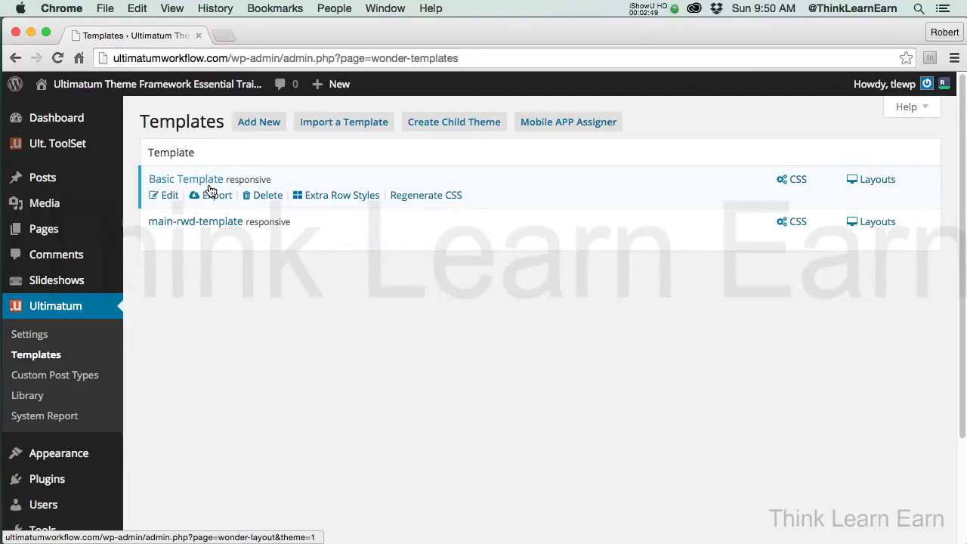
mouse_move(217, 237)
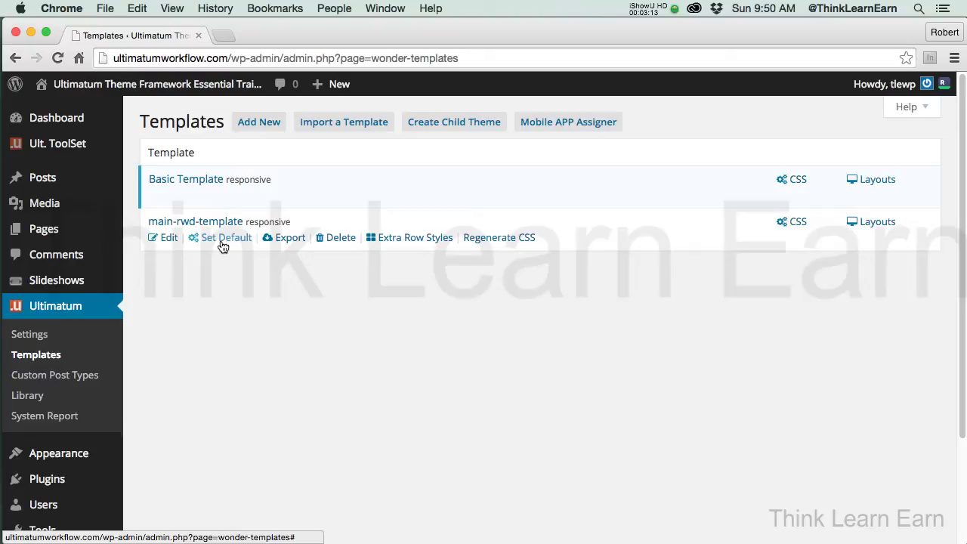
left_click(222, 240)
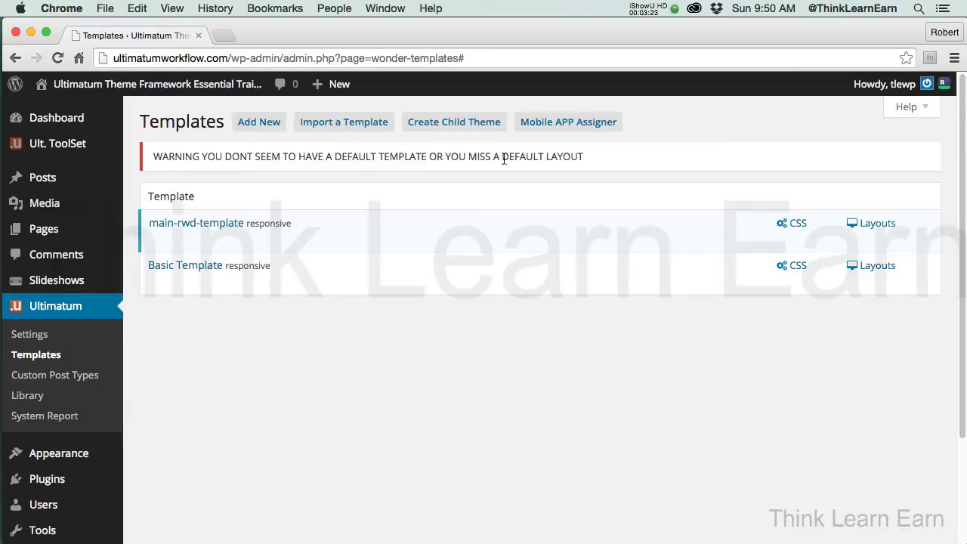
Step: Create and save a Full layout named 'main-rwd-layout' under main-rwd-template
mouse_move(243, 227)
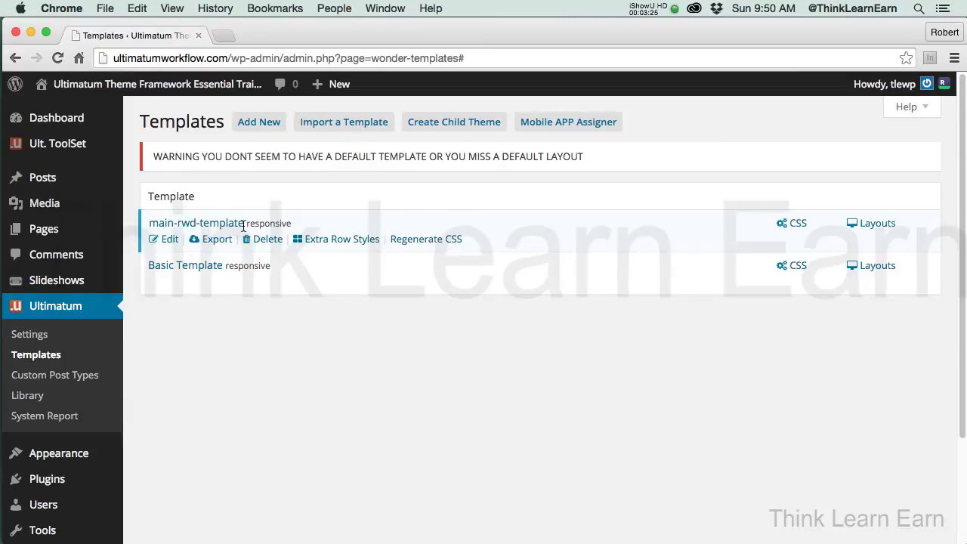
left_click(867, 224)
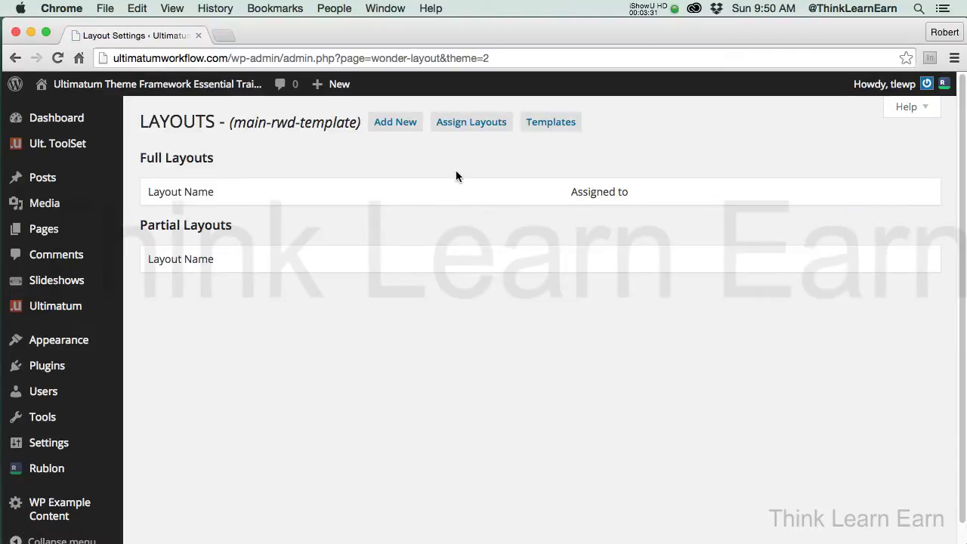
left_click(398, 126)
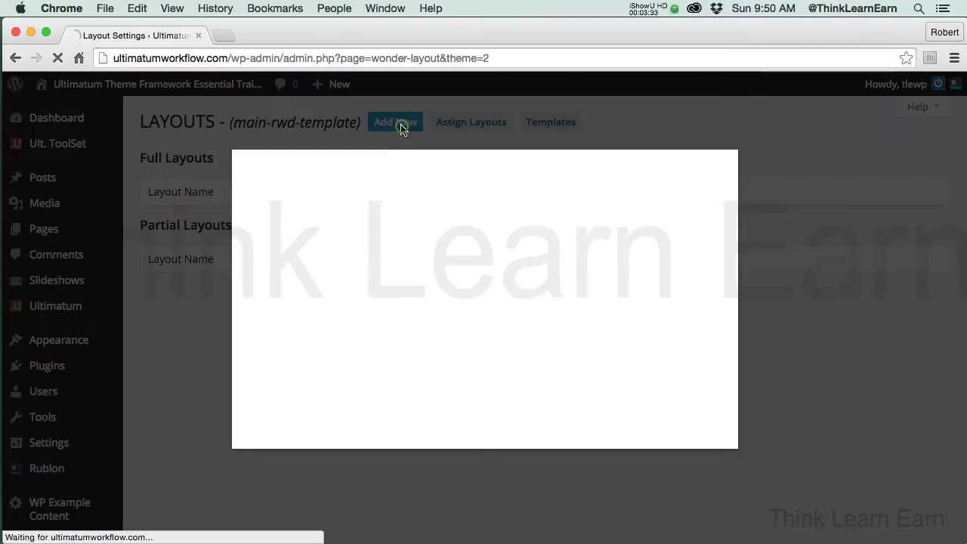
left_click(422, 233)
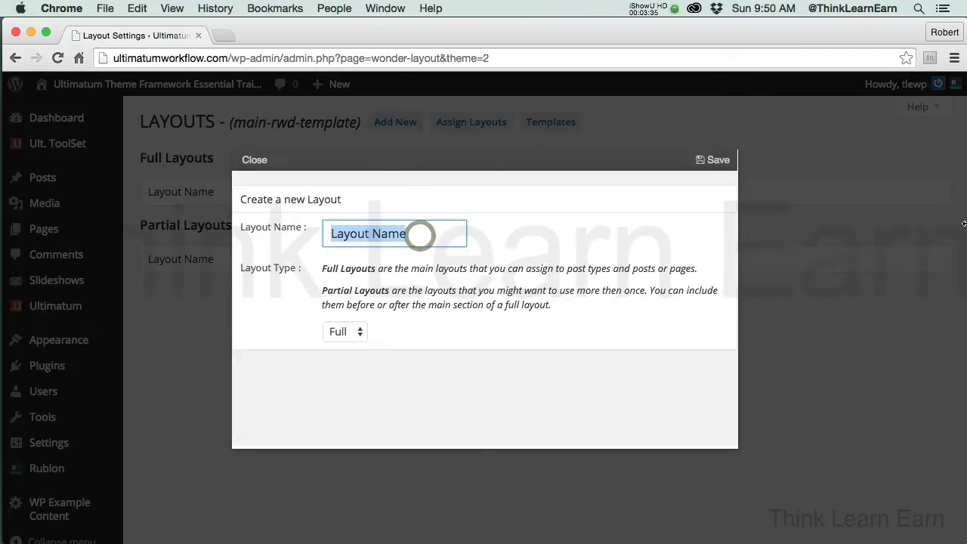
type("main")
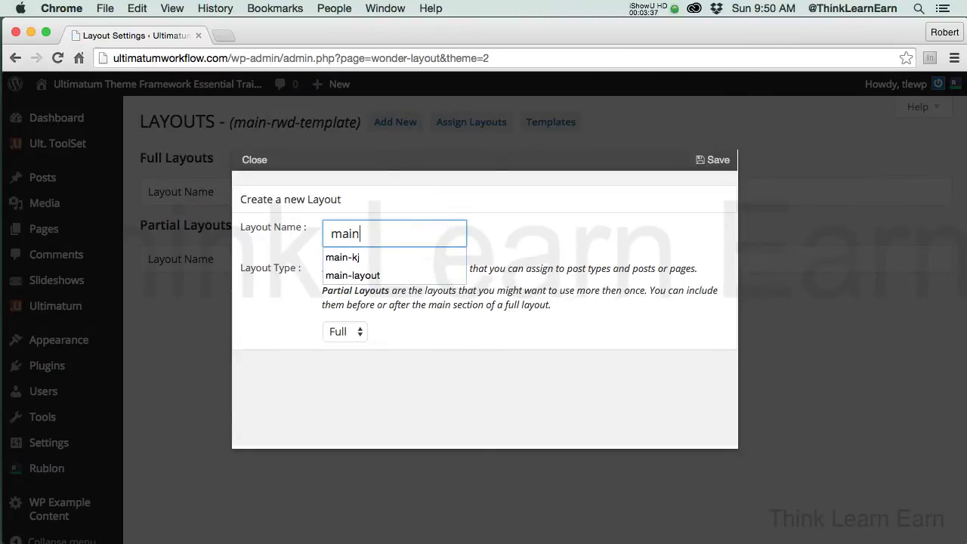
type("-rwd-layout")
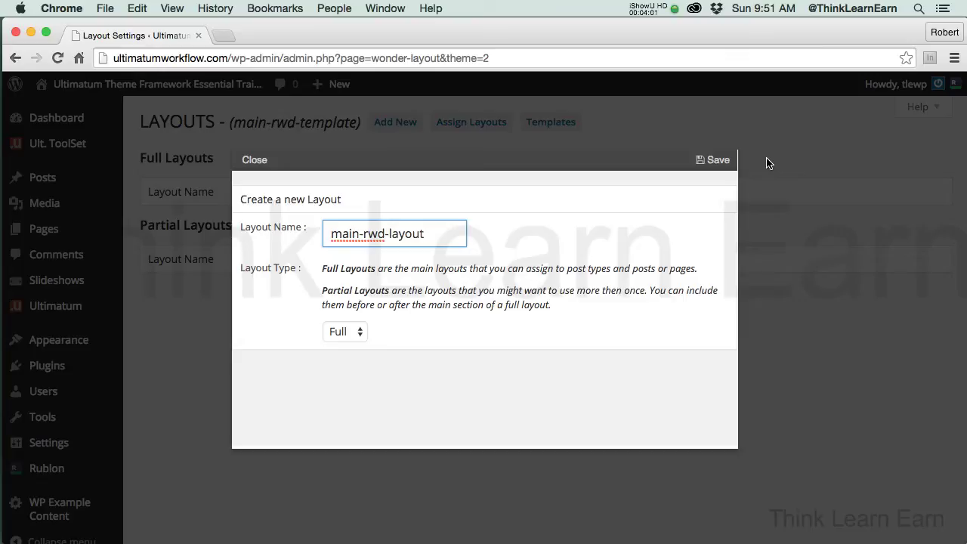
left_click(355, 333)
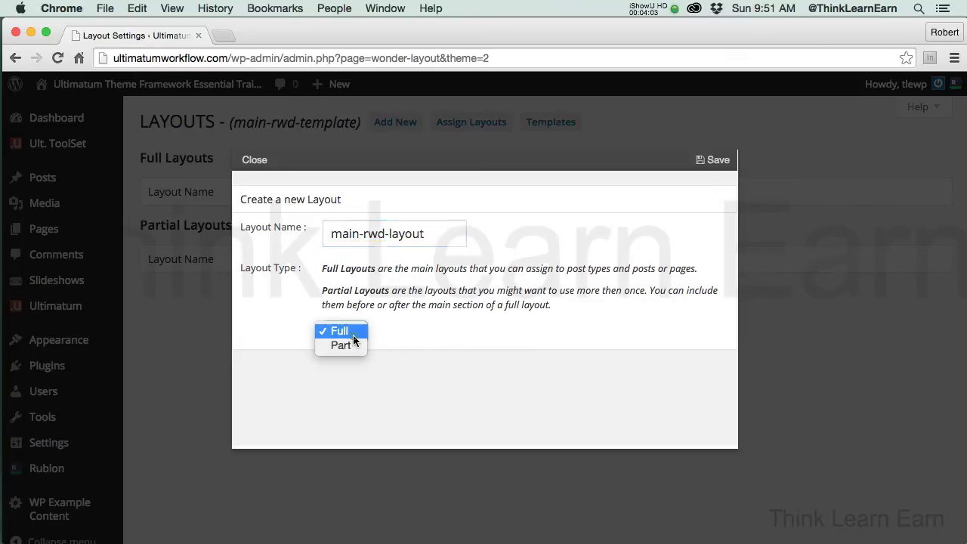
left_click(339, 331)
left_click(712, 161)
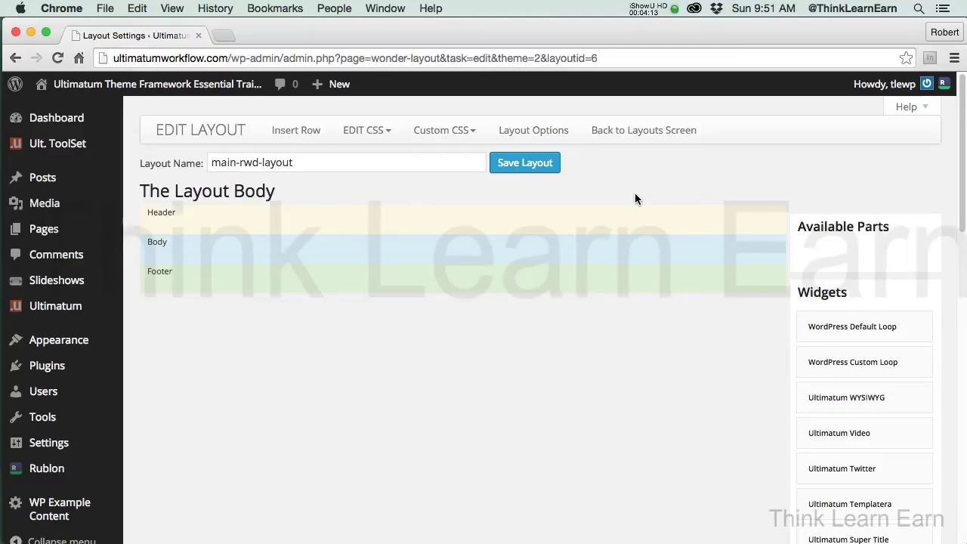
Step: Insert a 25% | 25% 25% 25% / 75% row into the layout body and save the layout
left_click(298, 129)
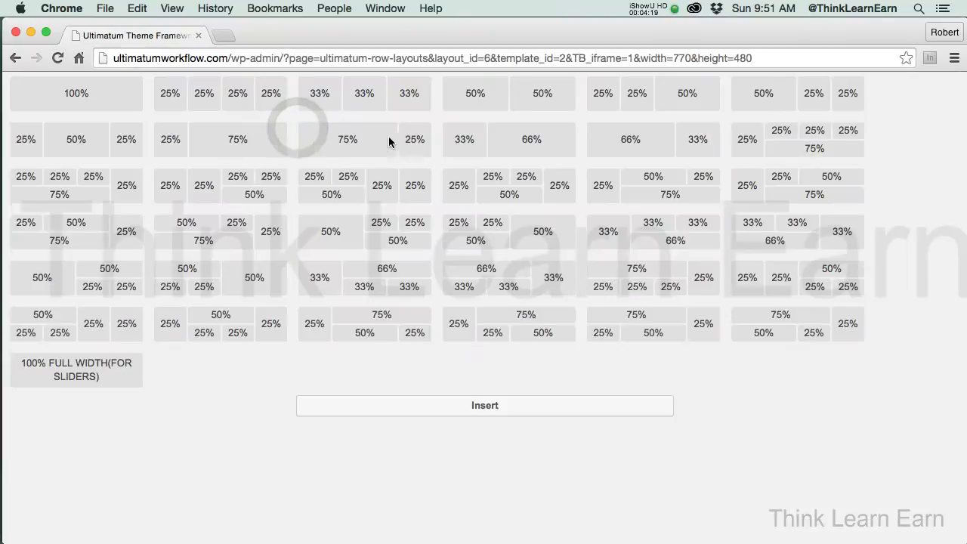
left_click(746, 140)
left_click(774, 136)
left_click(782, 143)
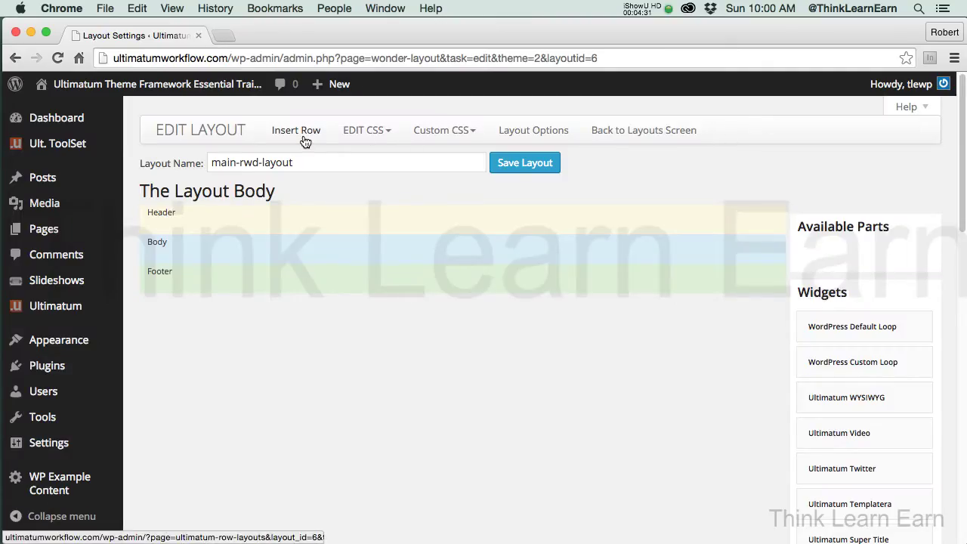
left_click(305, 136)
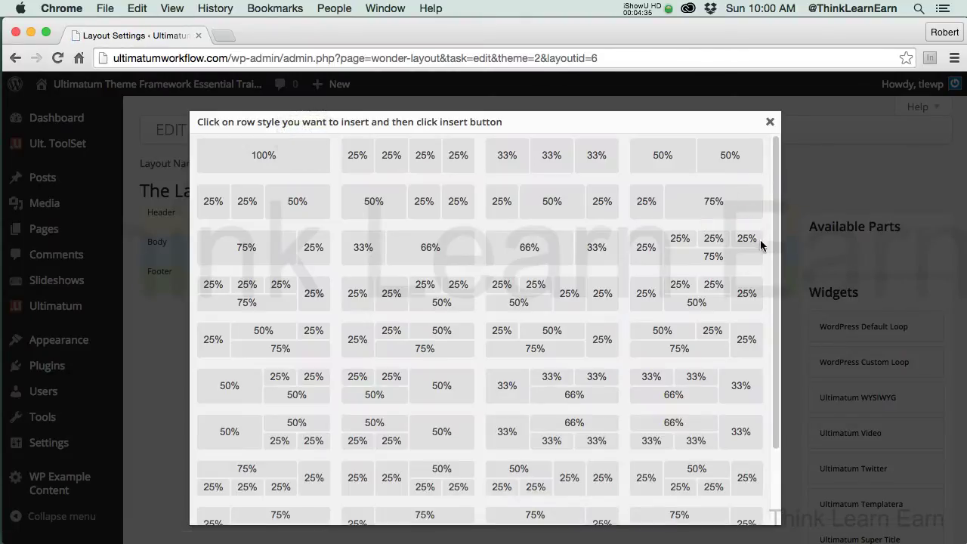
left_click(646, 245)
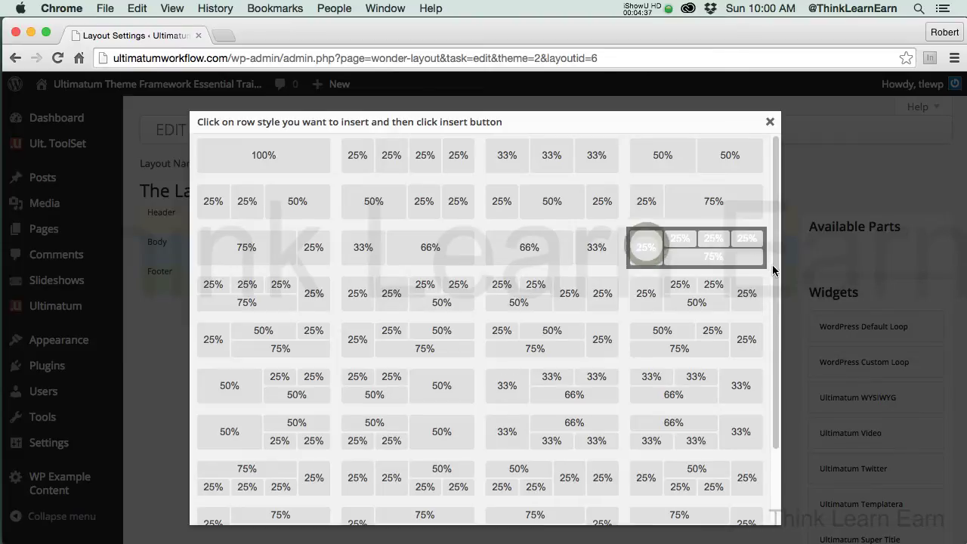
left_click_drag(774, 268, 761, 453)
left_click(488, 514)
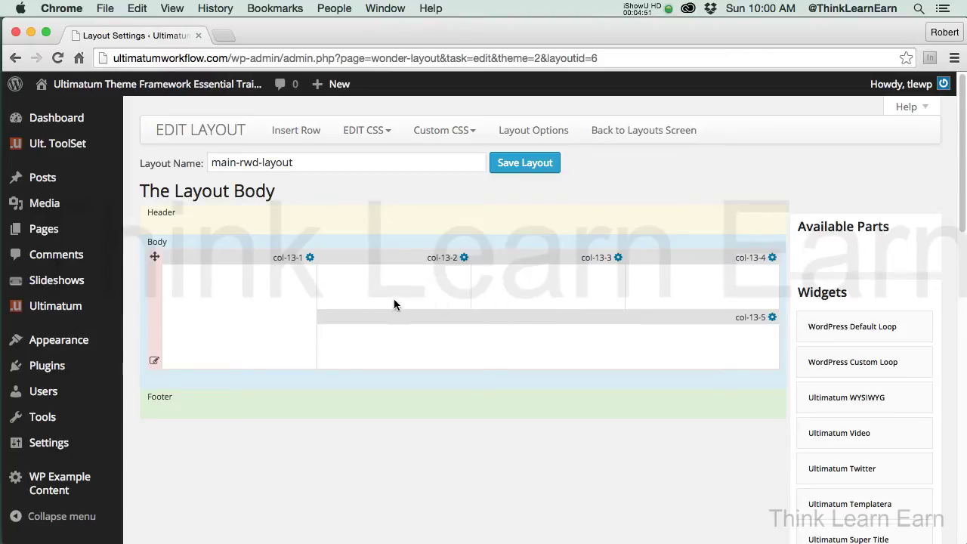
left_click(516, 172)
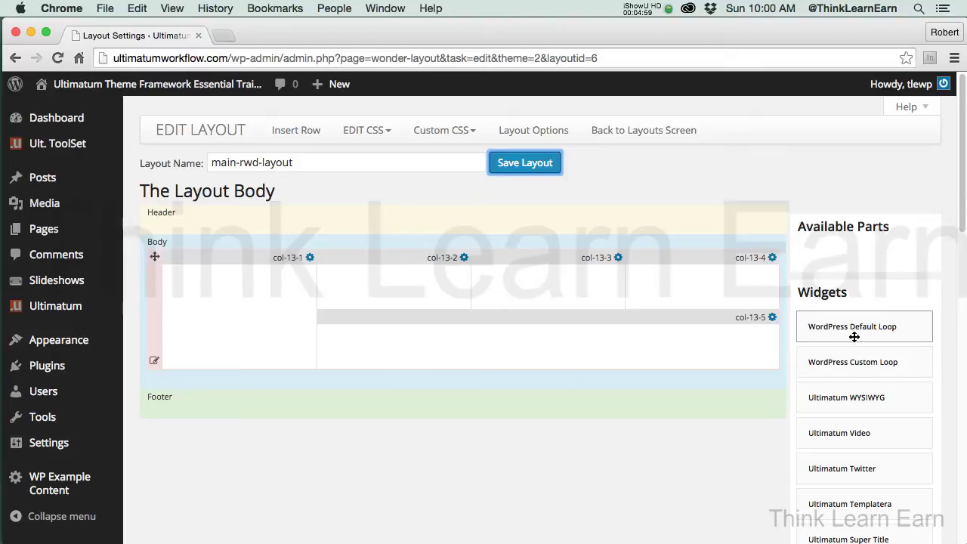
Step: Drop the WordPress Default Loop into col-13-5, with single posts set to No image and No Image OFF
left_click_drag(854, 329, 652, 358)
scroll(959, 234, "down", 5)
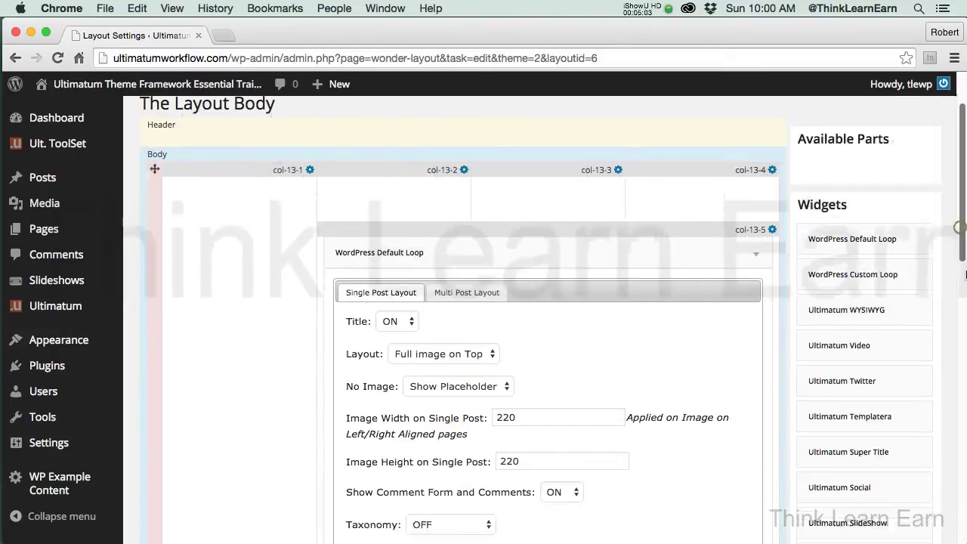
left_click(501, 281)
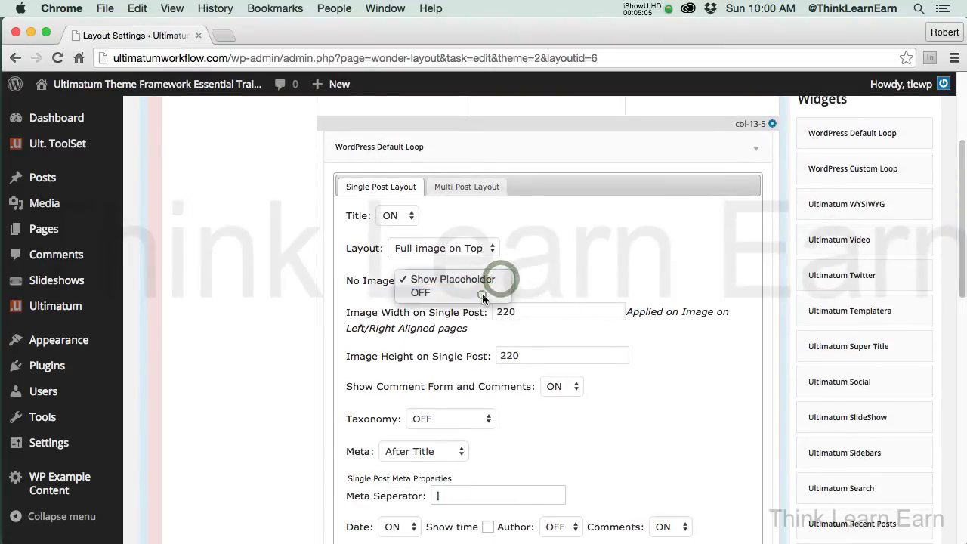
left_click(481, 292)
left_click(481, 249)
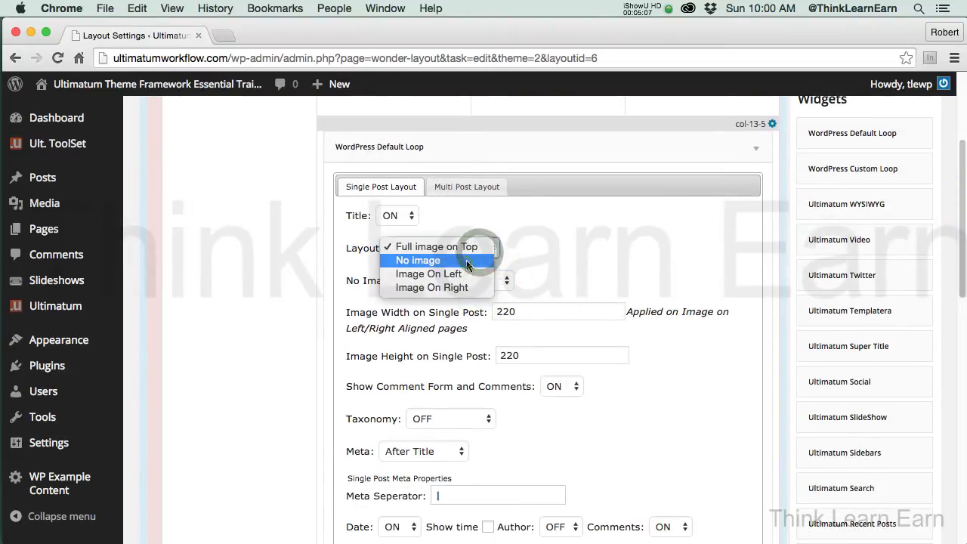
left_click(475, 260)
Step: Check the Multi Post Layout settings, then save and collapse the loop widget
left_click(479, 190)
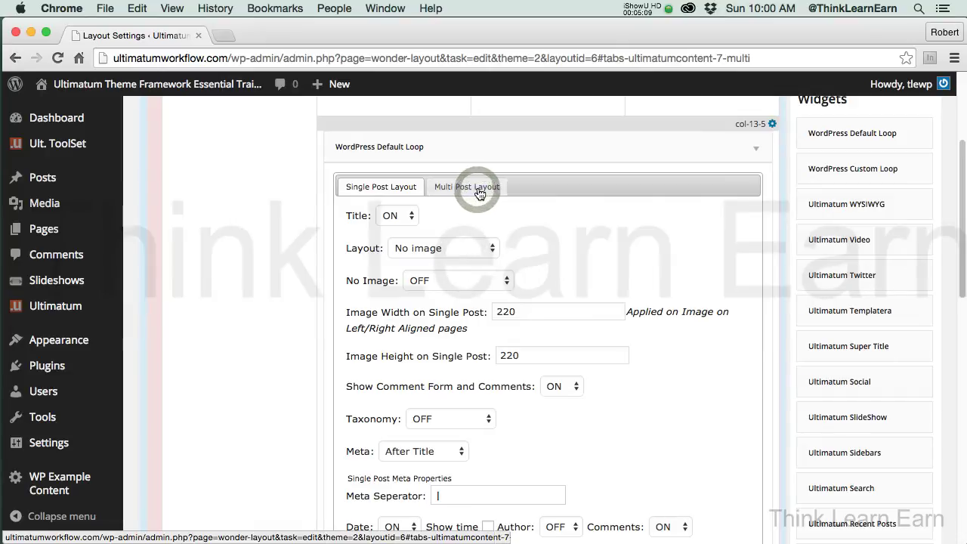
left_click(469, 188)
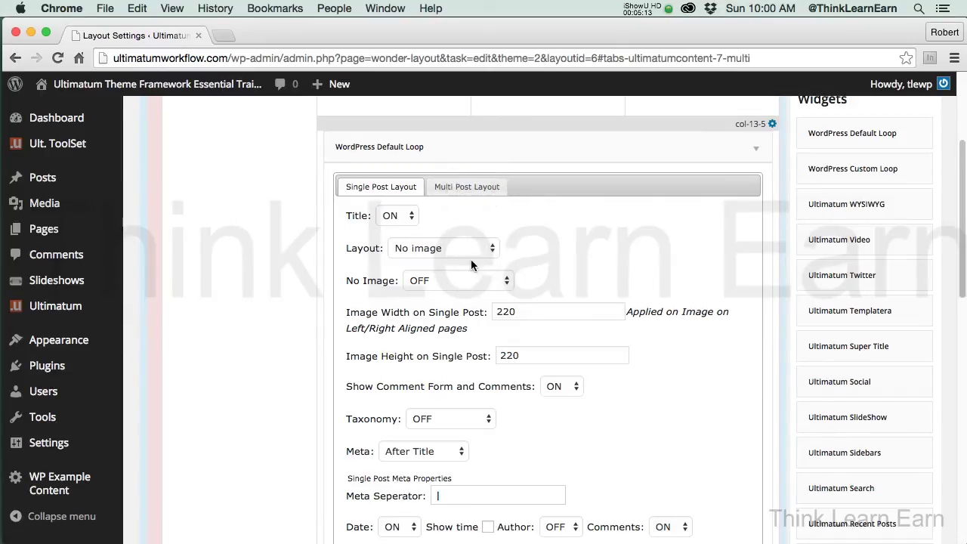
left_click(402, 195)
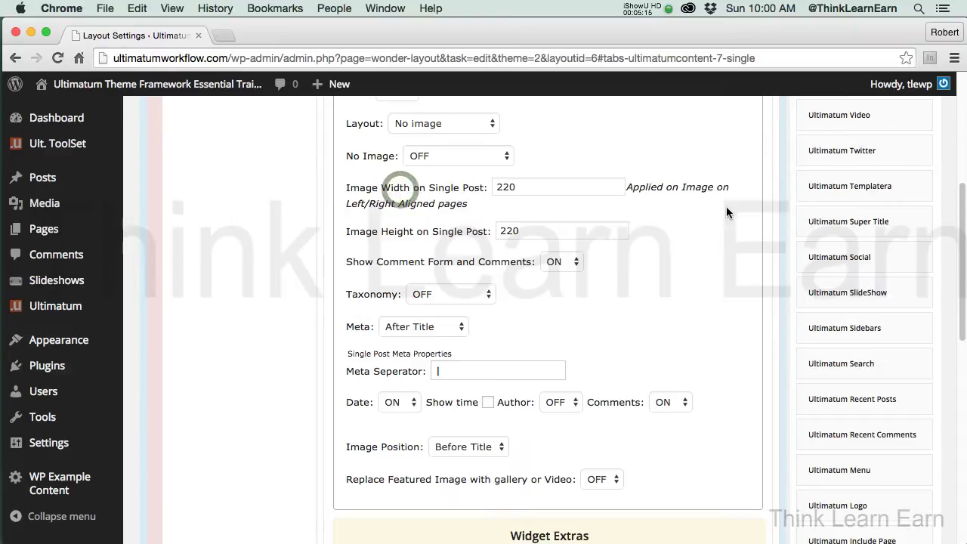
scroll(963, 169, "up", 3)
scroll(963, 169, "up", 5)
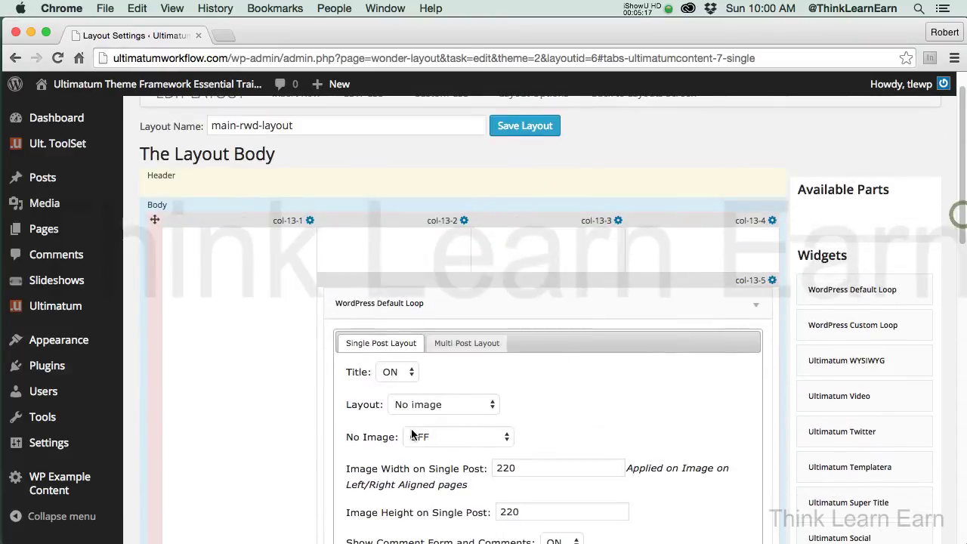
left_click(460, 347)
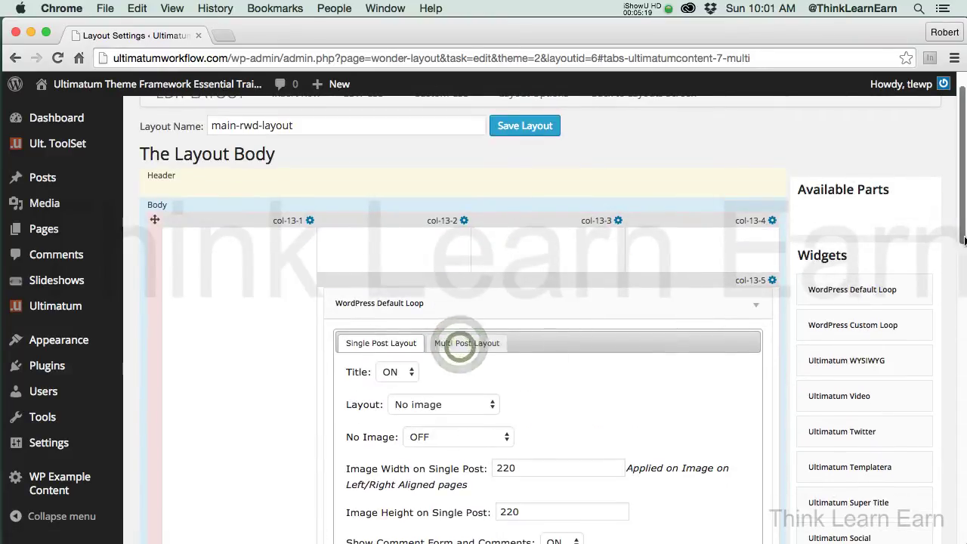
scroll(958, 237, "down", 10)
left_click(748, 343)
scroll(963, 326, "up", 5)
scroll(963, 326, "up", 8)
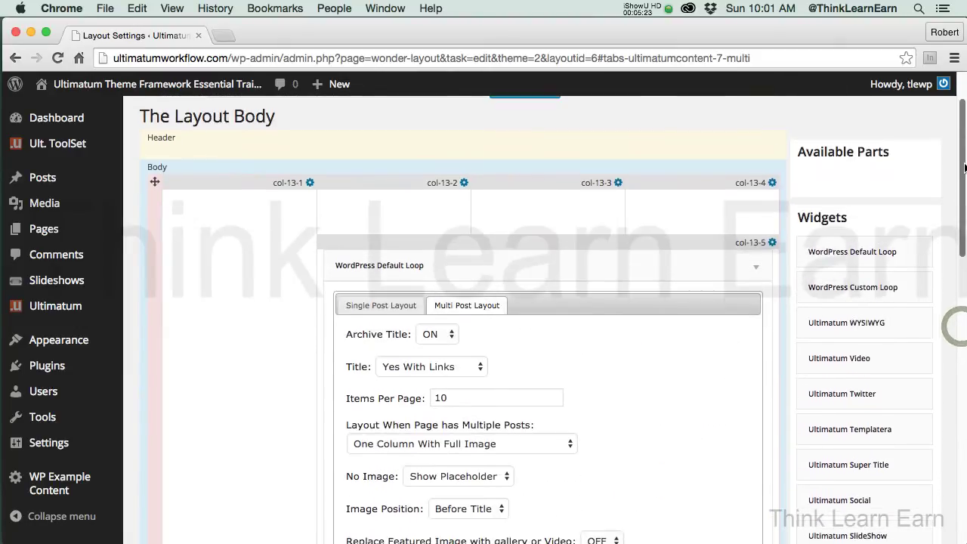
left_click(760, 270)
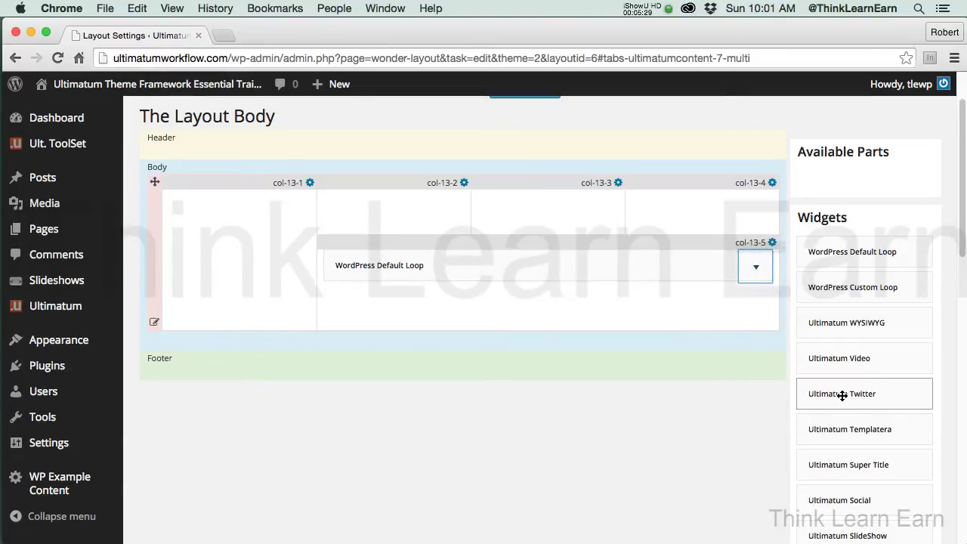
Step: Add the Ultimatum Twitter widget to col-13-4 with the account username and avatar size 0, then save and close it
left_click_drag(842, 395, 693, 214)
left_click(755, 207)
left_click(755, 208)
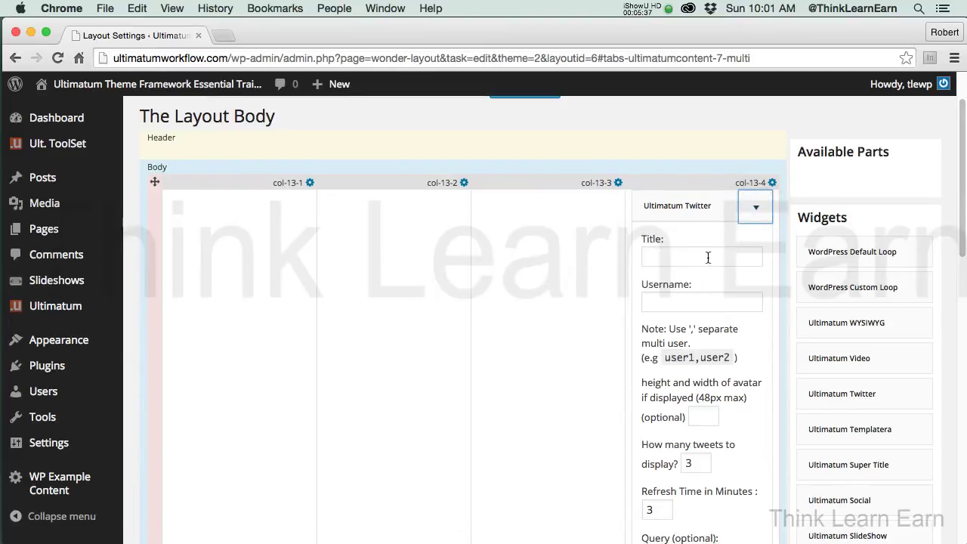
left_click(681, 299)
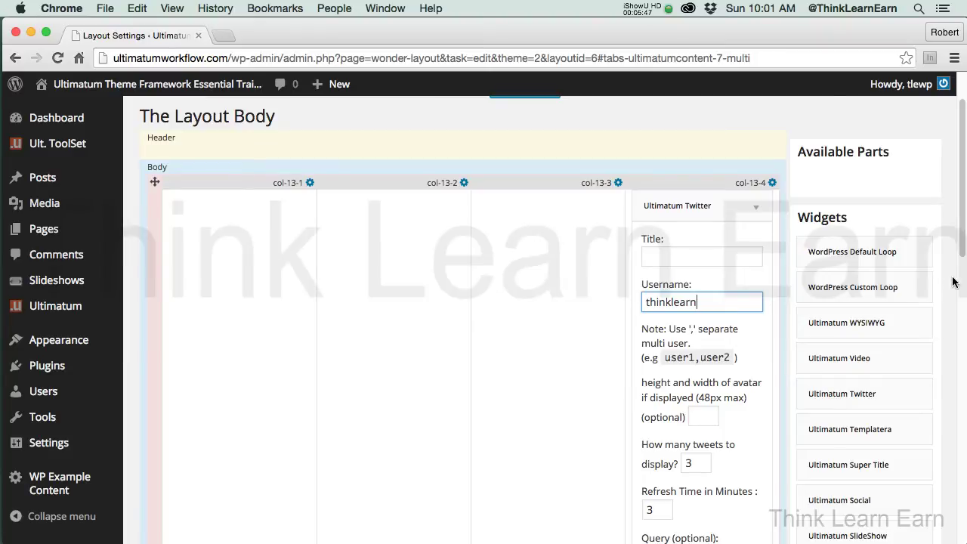
scroll(958, 257, "down", 2)
scroll(958, 256, "down", 6)
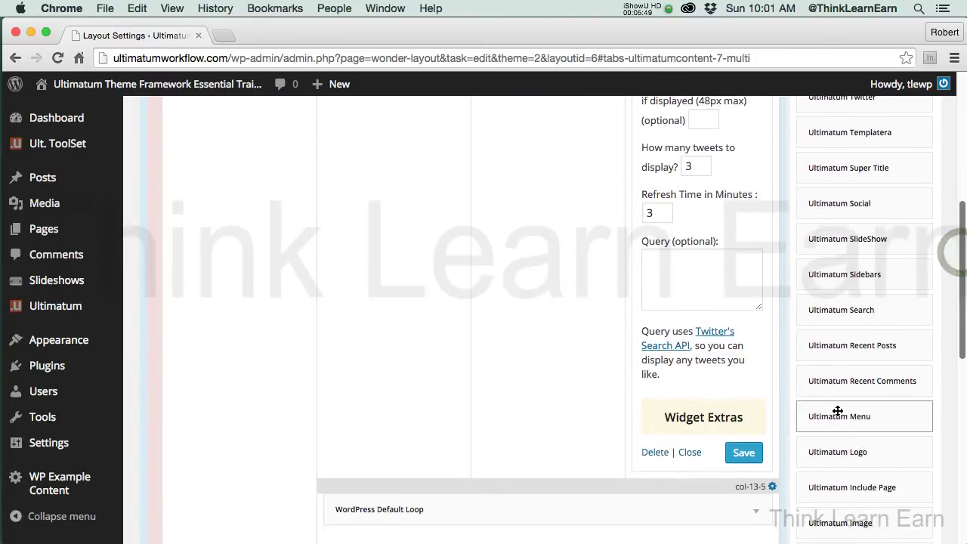
left_click(743, 452)
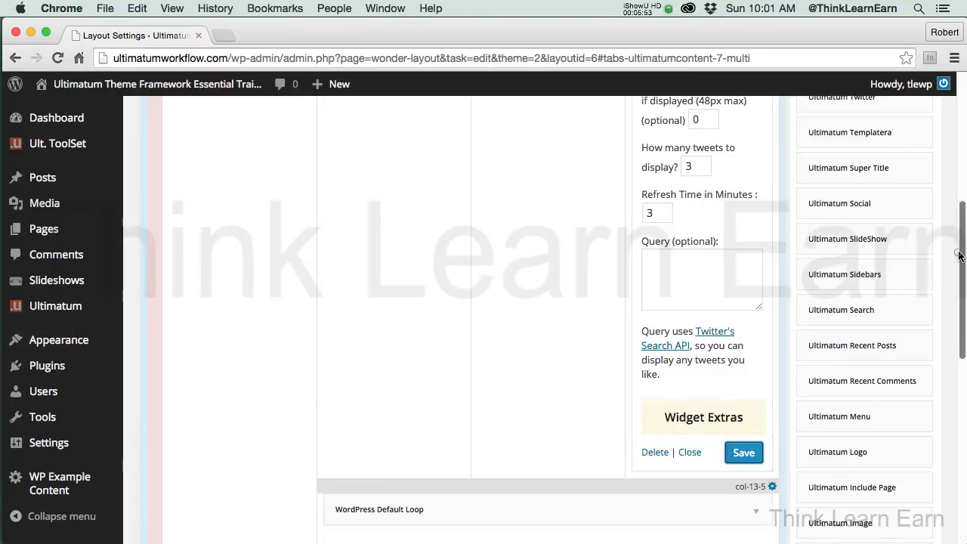
left_click(690, 452)
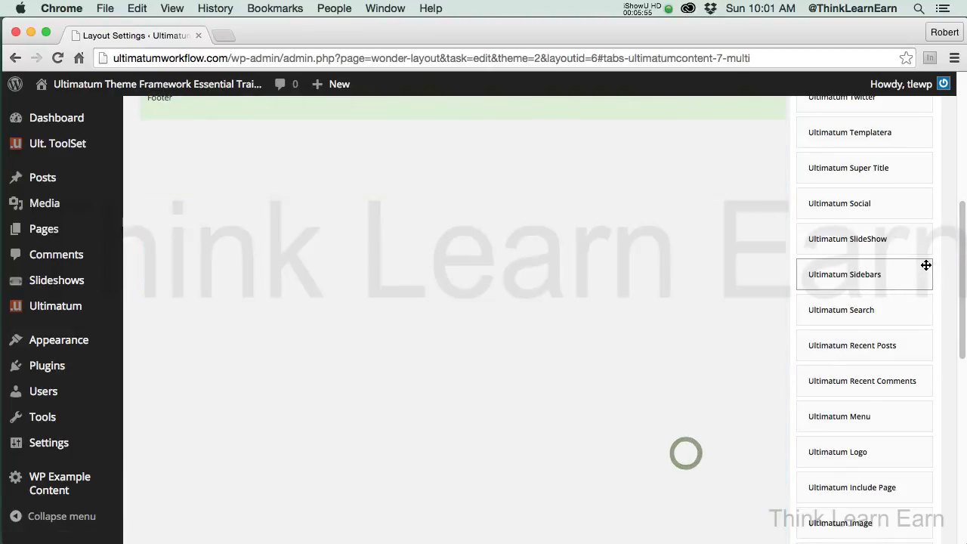
scroll(957, 268, "up", 5)
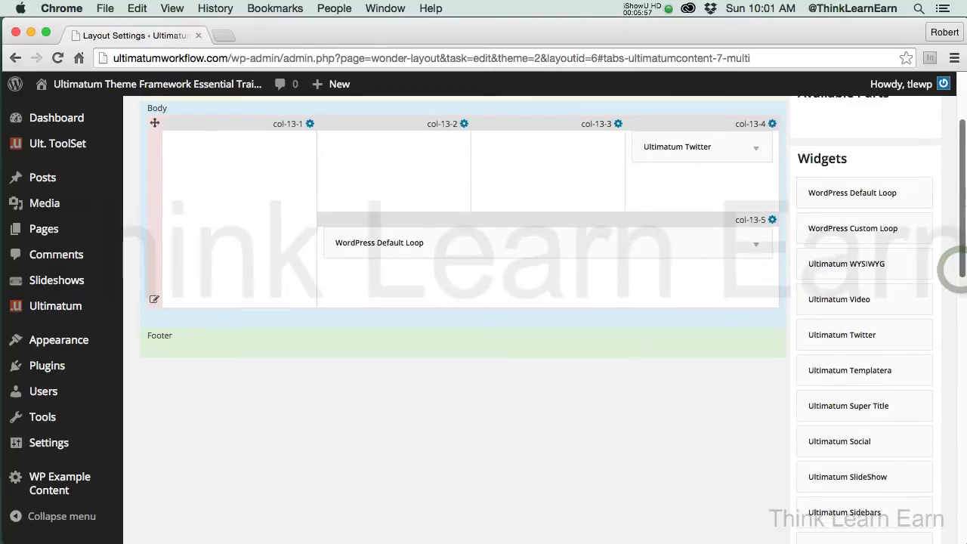
scroll(957, 268, "up", 1)
Step: Drop the Ultimatum Search widget into col-13-3 and close its settings, leaving its fields empty
left_click_drag(964, 181, 964, 202)
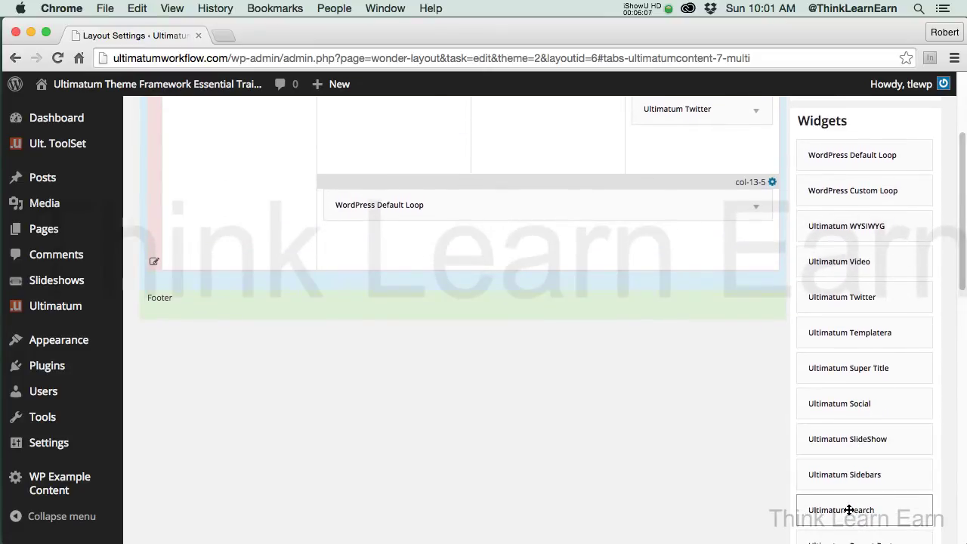
left_click_drag(850, 509, 429, 147)
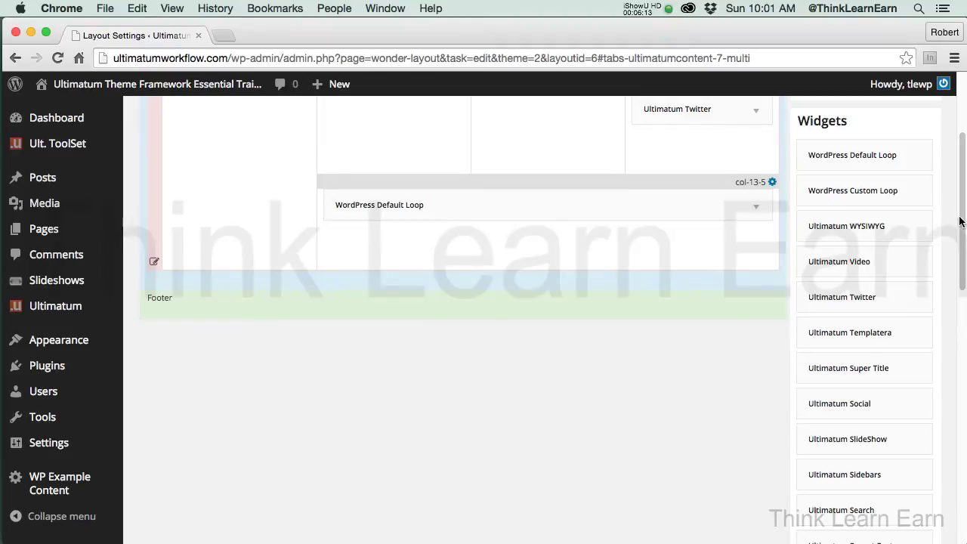
left_click_drag(960, 217, 961, 249)
left_click_drag(852, 425, 524, 216)
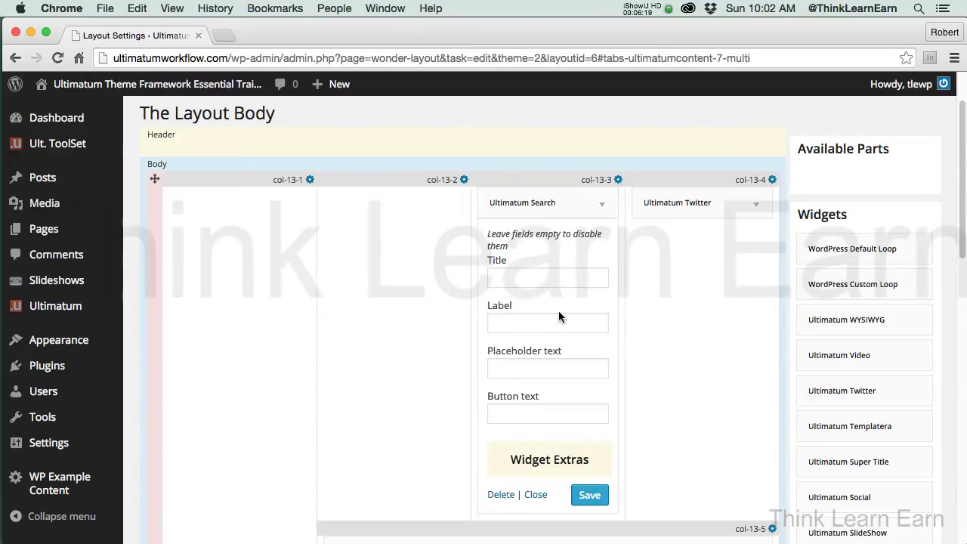
left_click(533, 495)
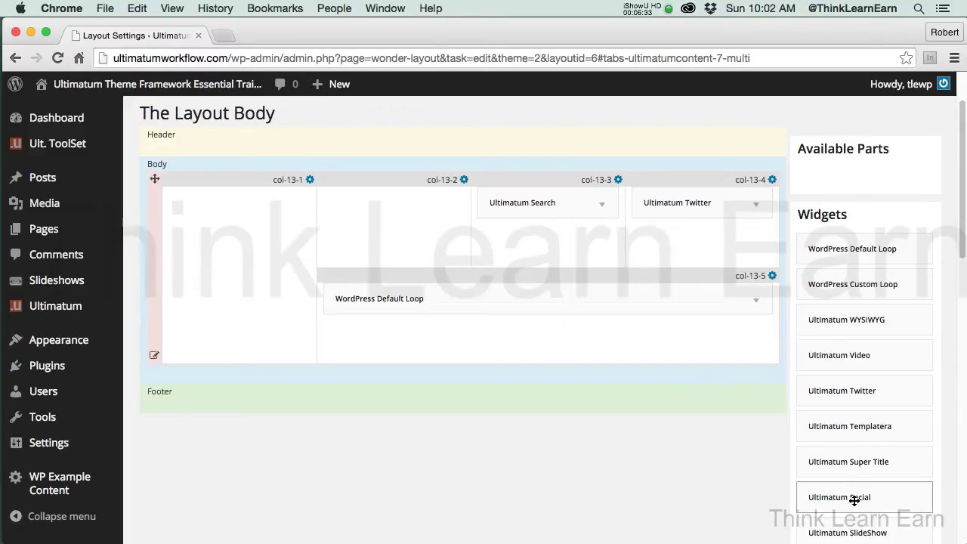
Step: Drop an Ultimatum Social widget into col-13-2 and enable the facebook, twitter and youtube icons
left_click_drag(853, 501, 398, 212)
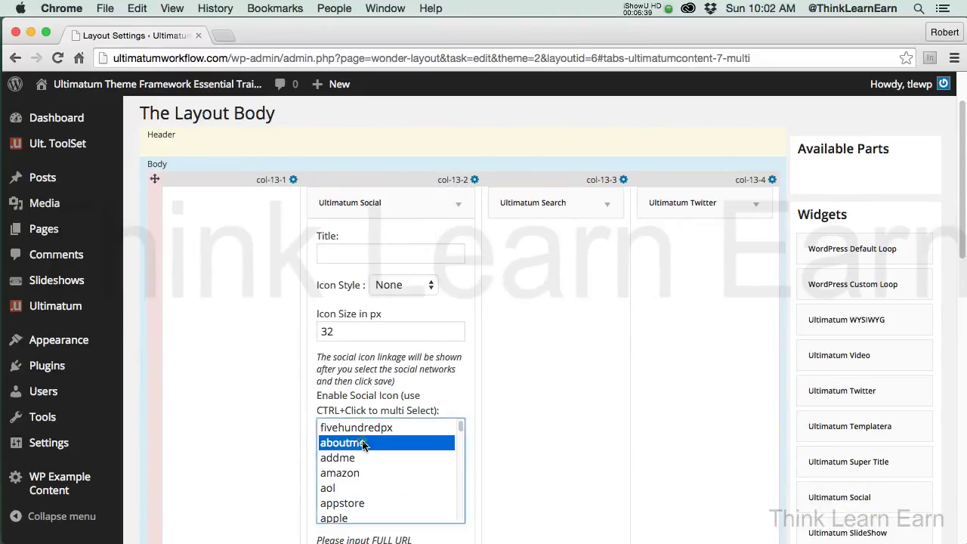
scroll(963, 270, "down", 2)
scroll(963, 271, "down", 5)
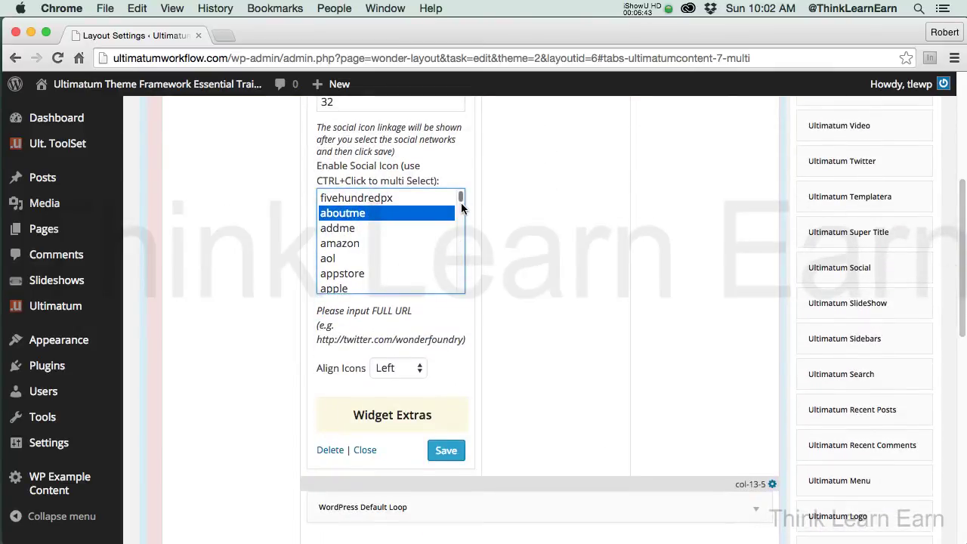
left_click_drag(461, 204, 460, 287)
left_click(354, 256)
left_click(340, 265)
left_click(357, 272)
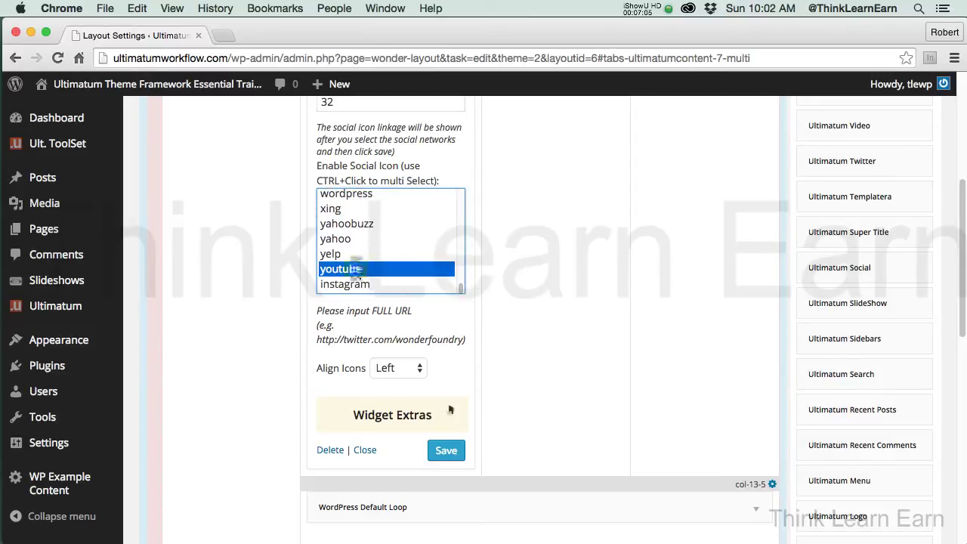
left_click(446, 450)
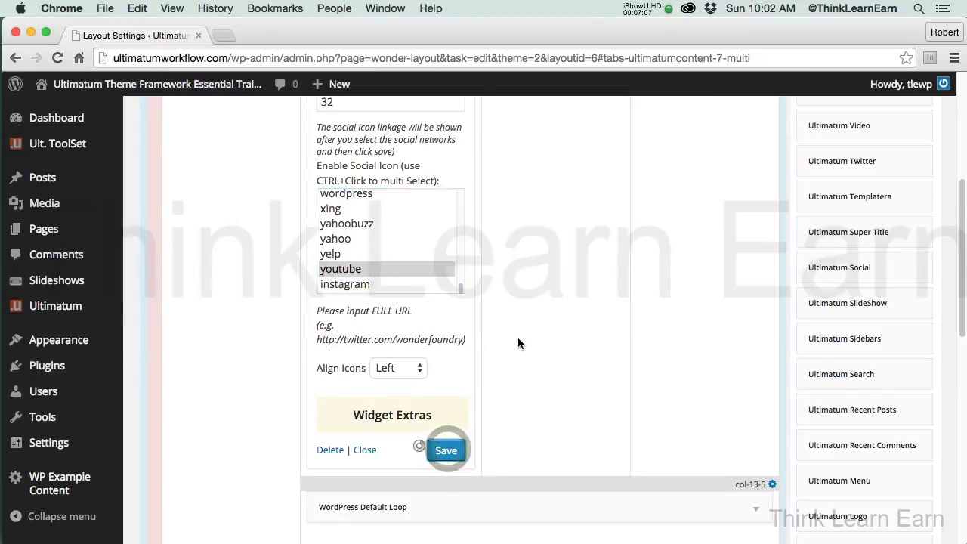
Step: Fill the facebook, twitter and youtube URL fields with 'dssd', 'sdsd' and 'sds', then save the widget
left_click(402, 377)
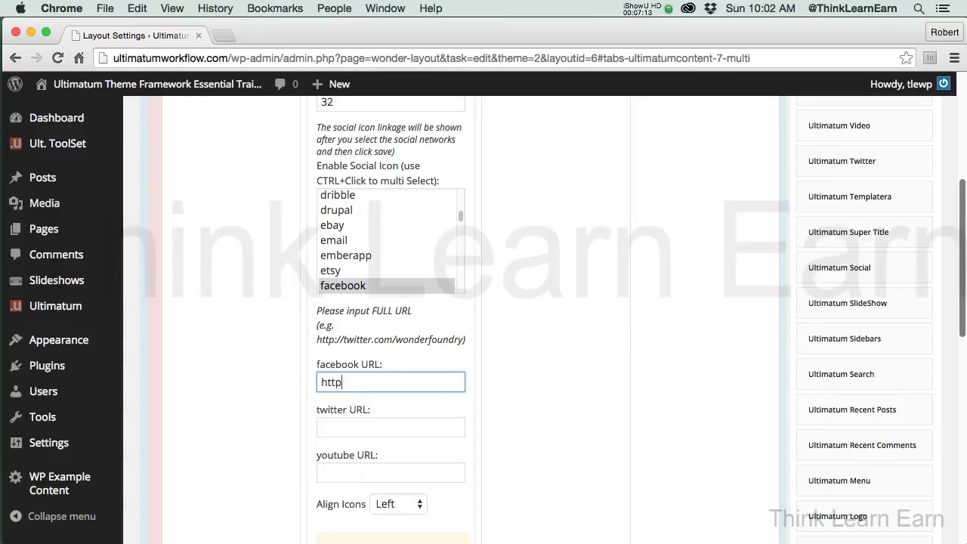
double_click(354, 383)
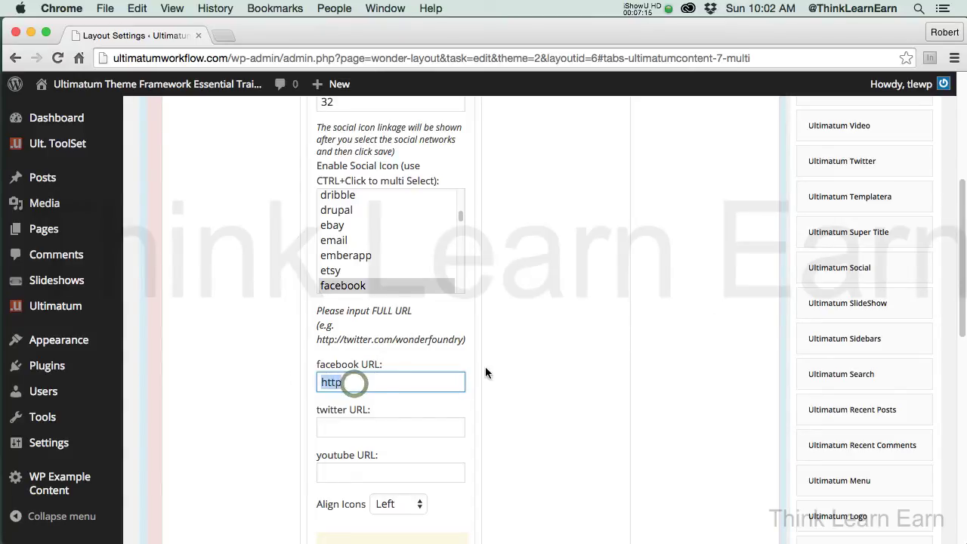
type("dssd")
left_click(394, 426)
type("sdsd")
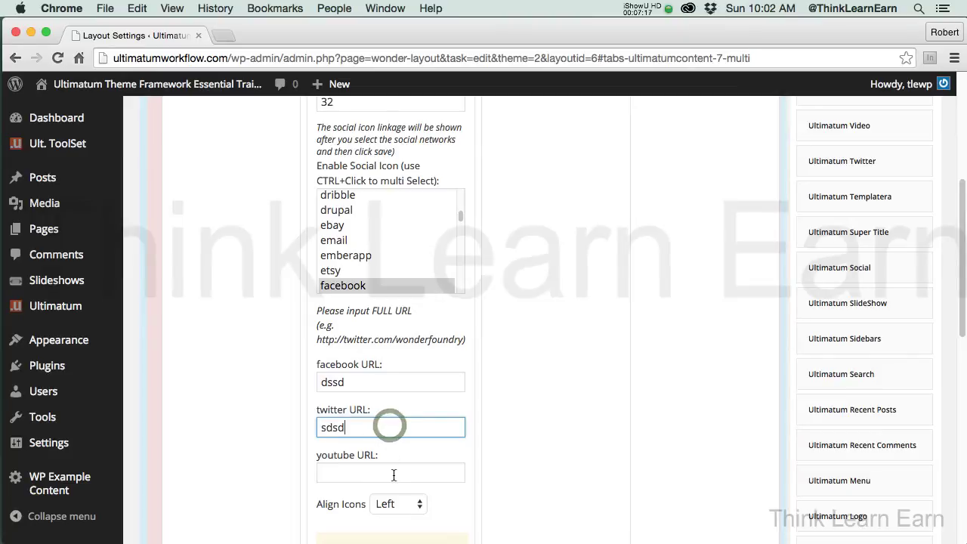
left_click(392, 472)
type("sds")
scroll(776, 396, "down", 5)
left_click(454, 368)
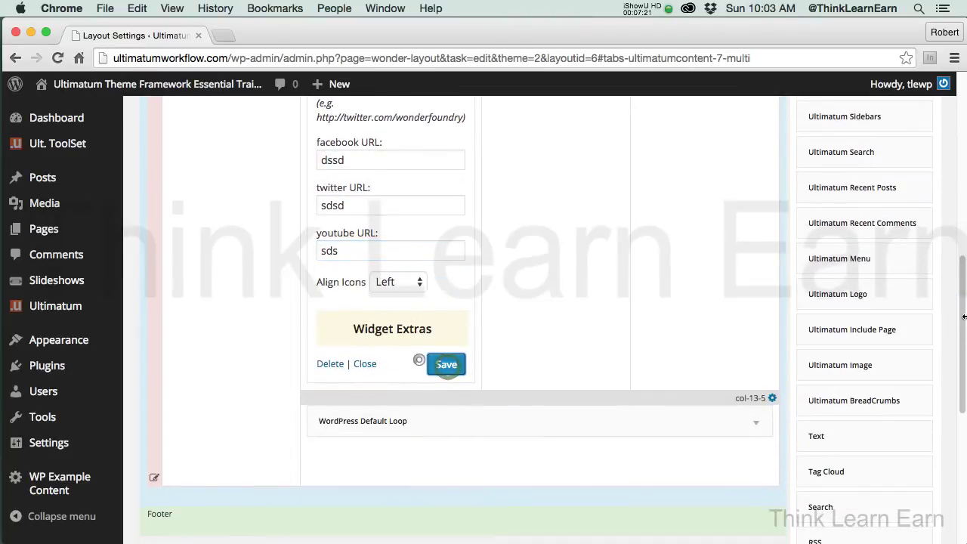
left_click_drag(963, 309, 963, 82)
Step: Save main-rwd-layout with Save Layout, then save it a second time
left_click(514, 162)
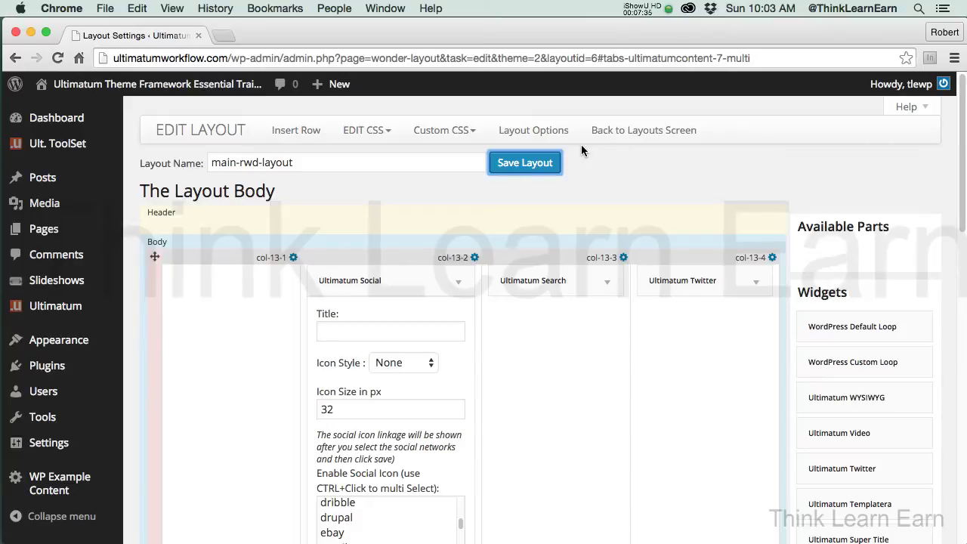
mouse_move(173, 94)
mouse_move(48, 183)
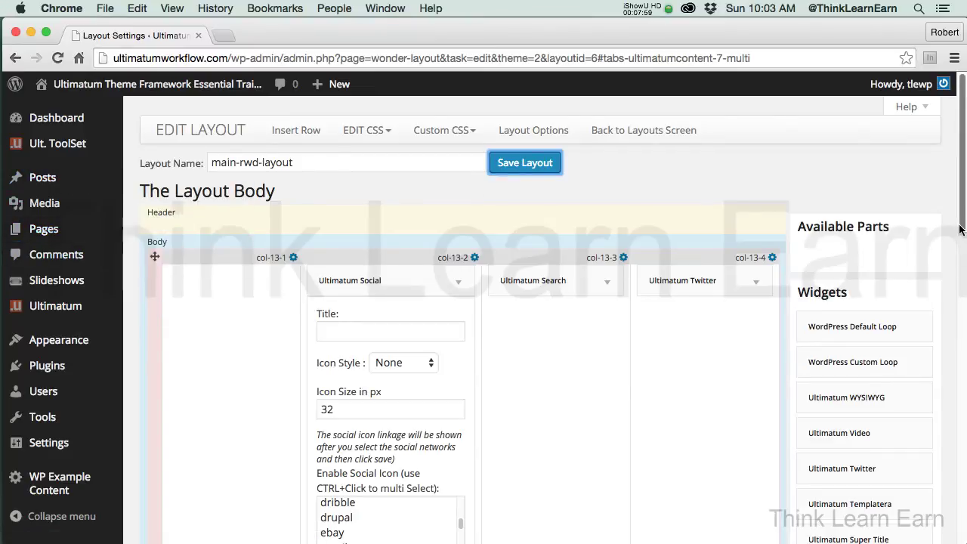
left_click(540, 174)
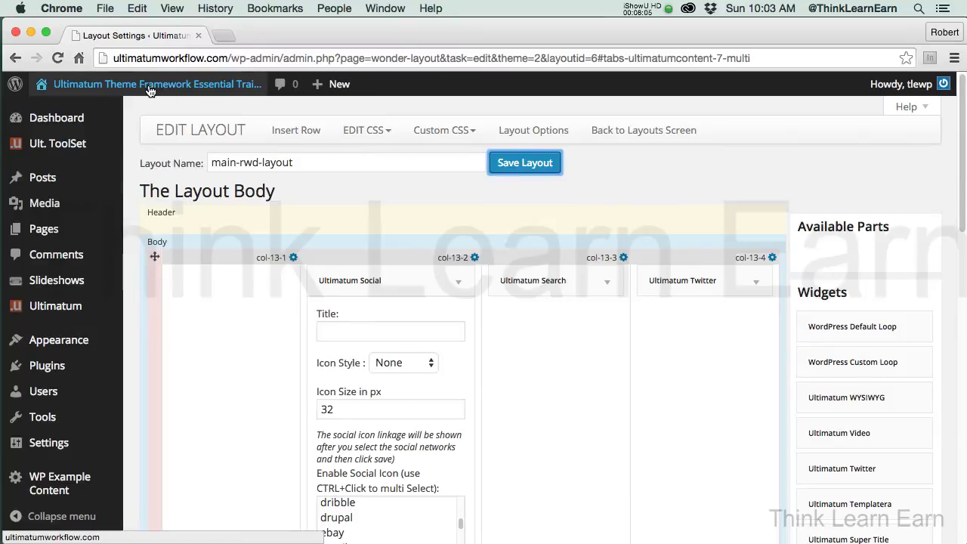
Step: Visit the live ultimatumworkflow.com front page from the admin-bar site menu
mouse_move(105, 84)
left_click(65, 119)
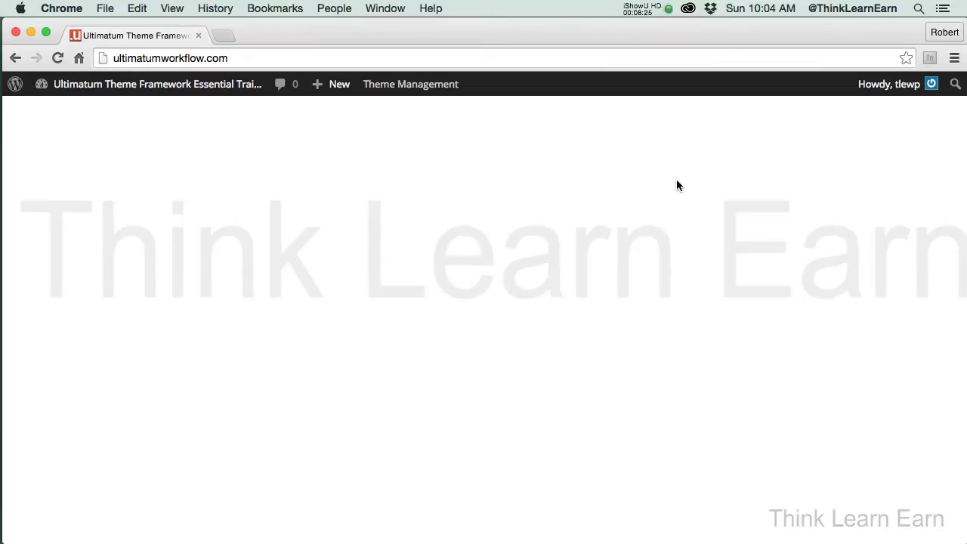
Step: Return to the admin, open main-rwd-template's Layouts list and make main-rwd-layout the default
mouse_move(389, 85)
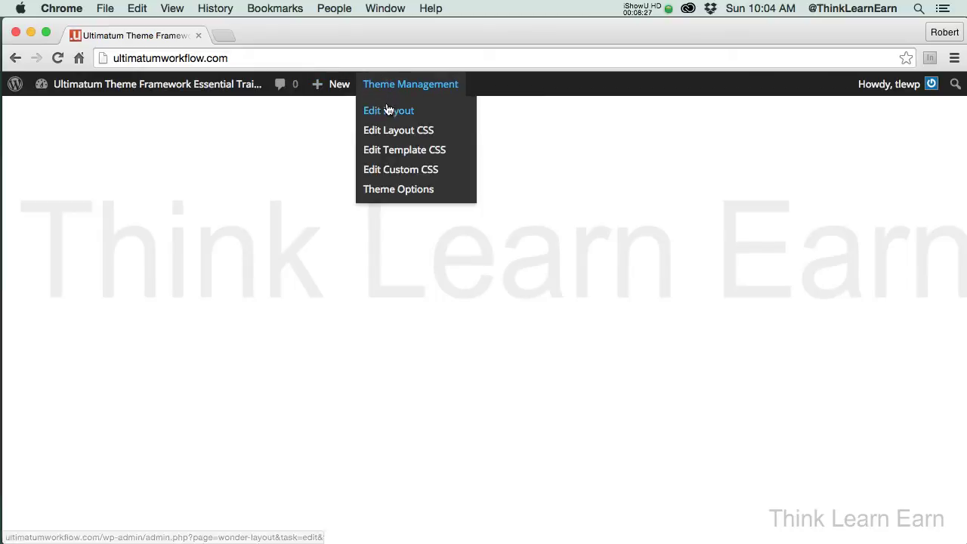
left_click(386, 111)
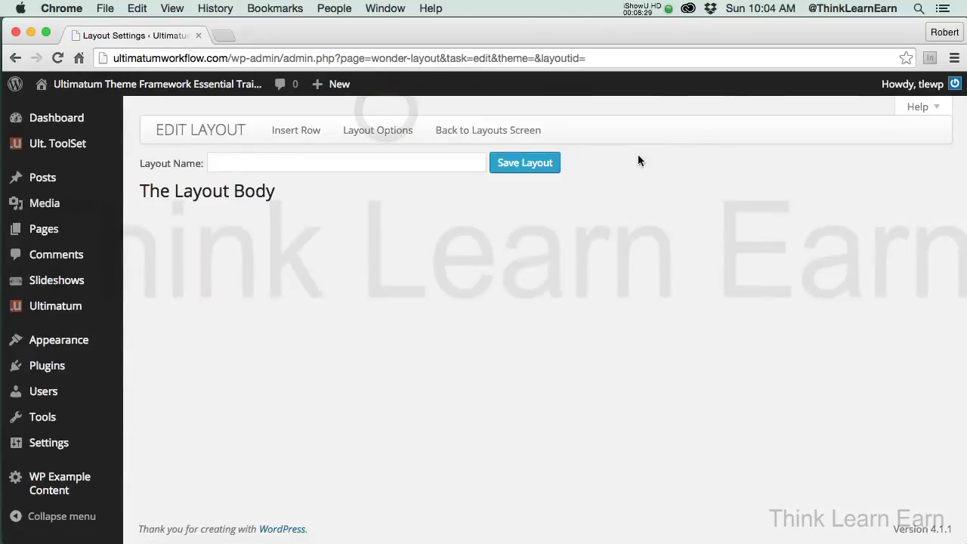
left_click(492, 136)
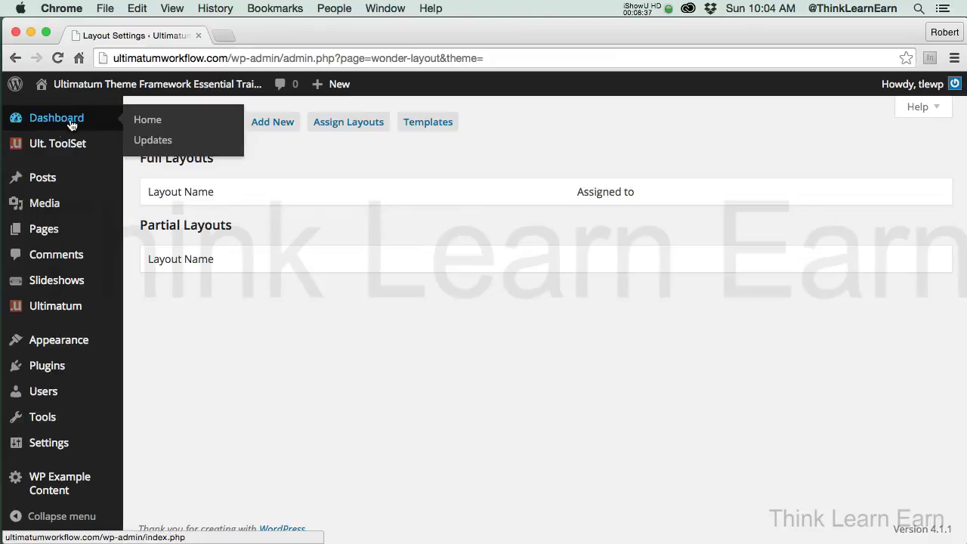
mouse_move(66, 312)
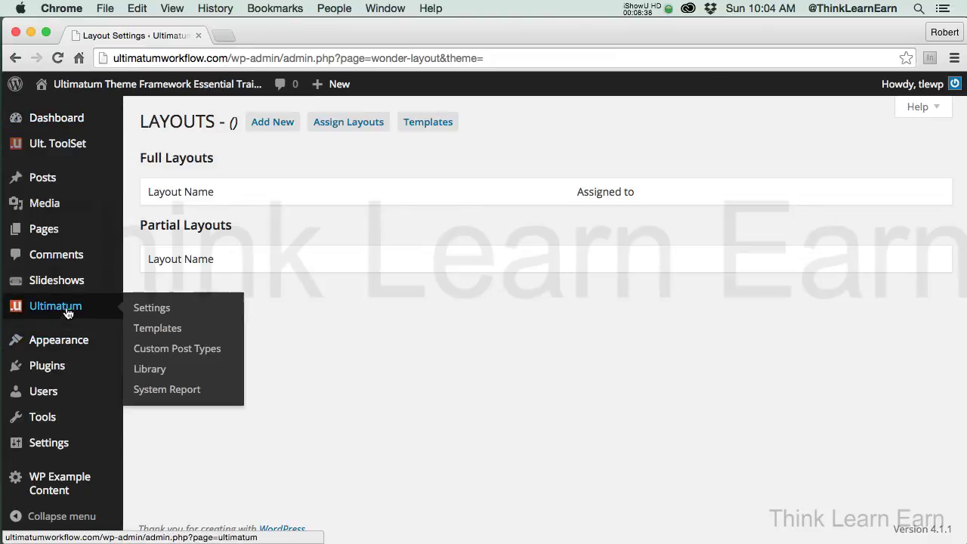
left_click(159, 329)
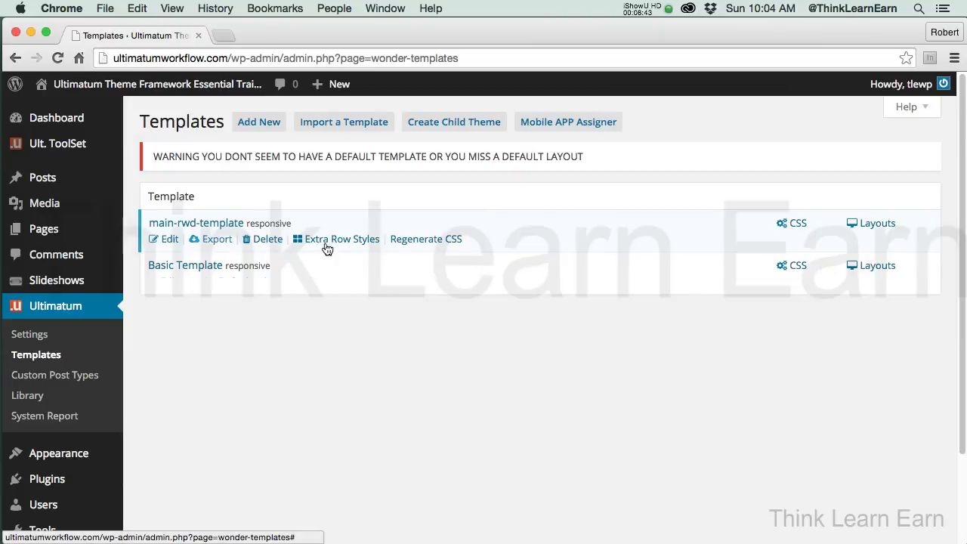
left_click(878, 224)
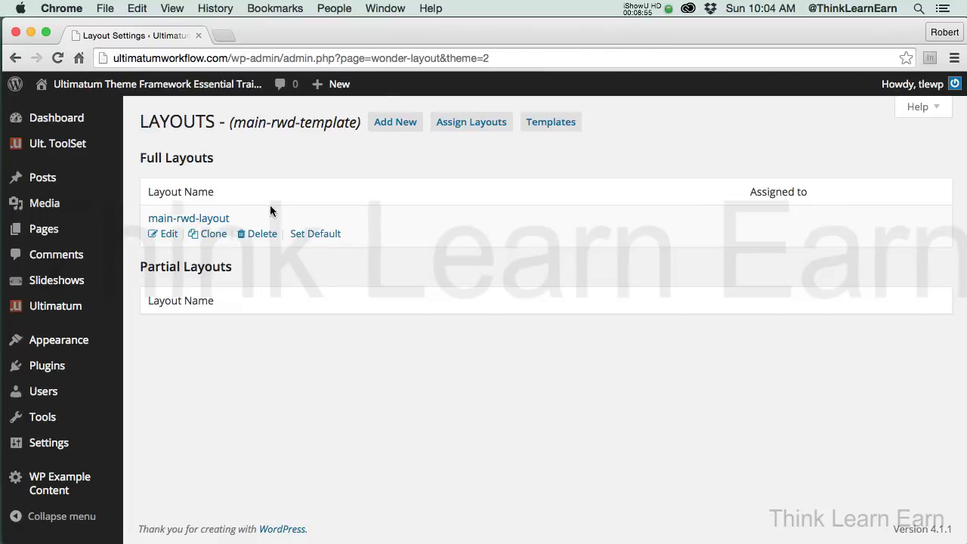
left_click(321, 234)
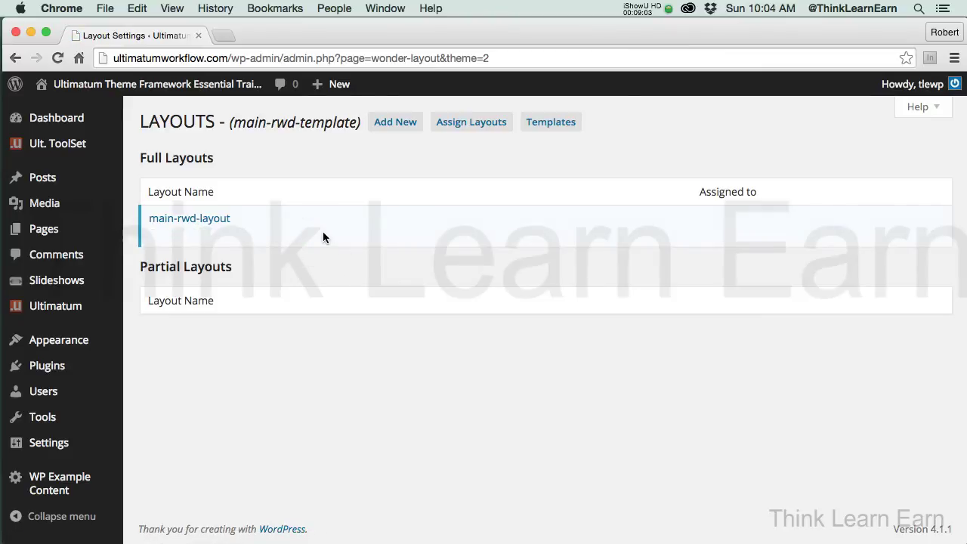
Step: Open the live site, try its header search box and scroll the archive page
mouse_move(322, 231)
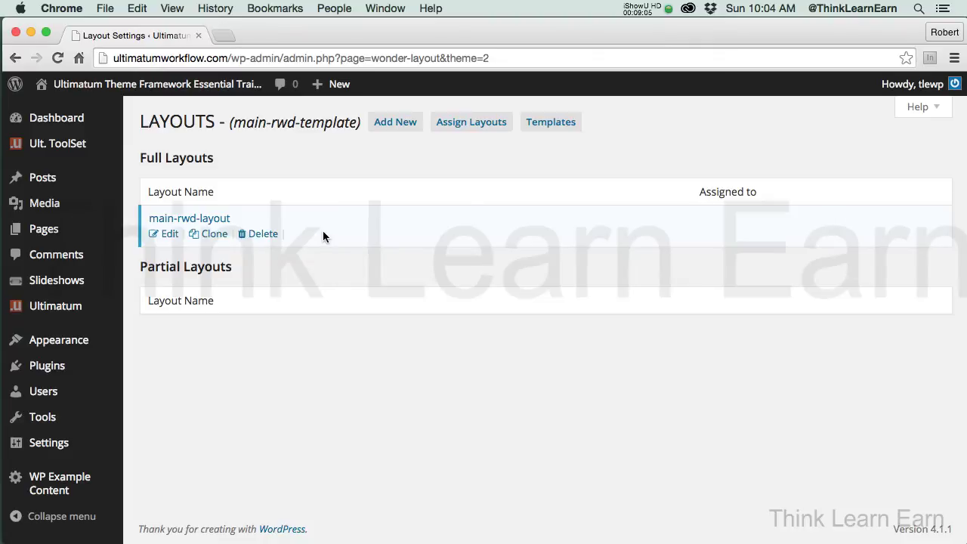
mouse_move(94, 98)
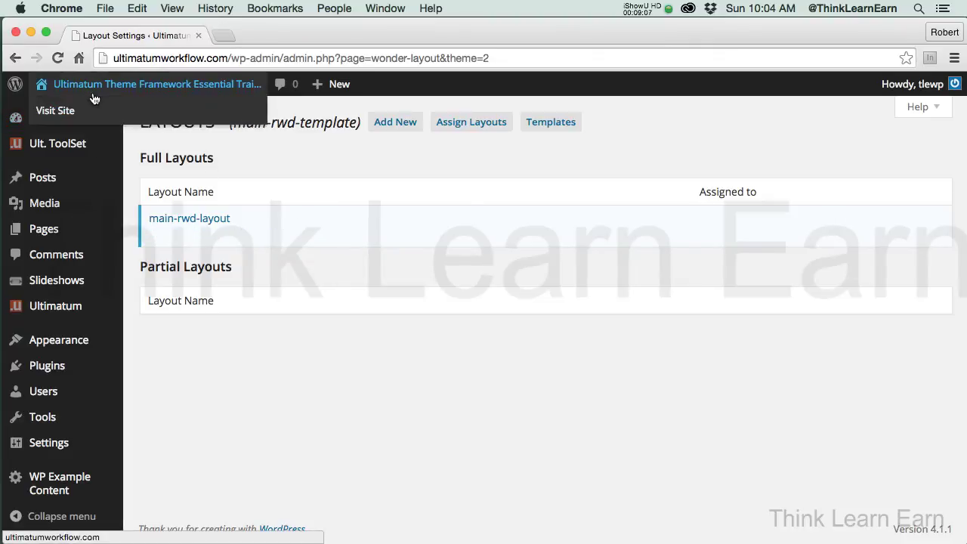
left_click(47, 111)
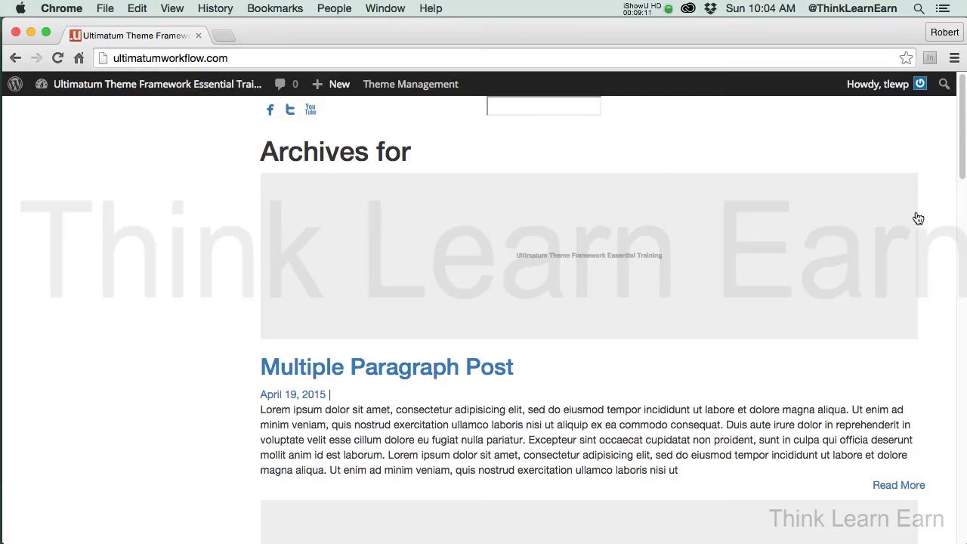
left_click(555, 109)
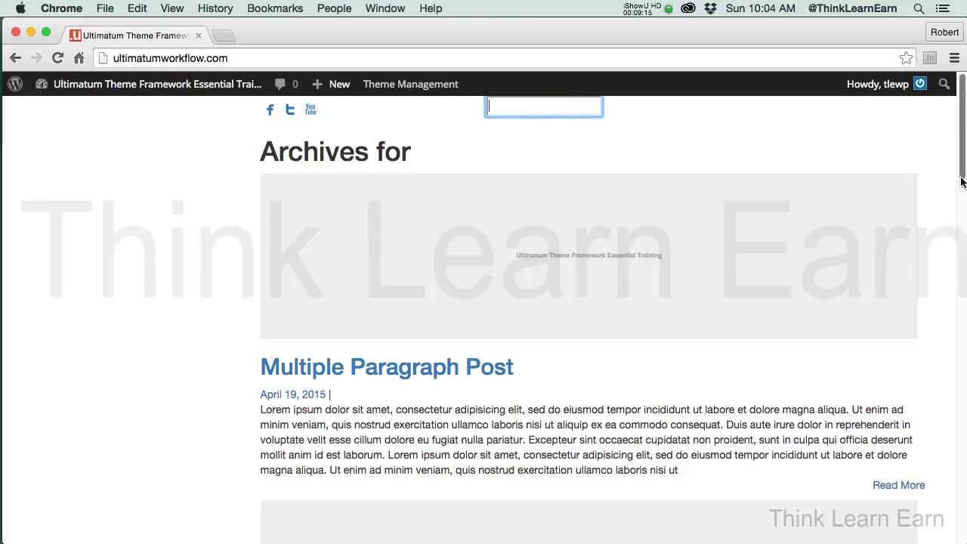
left_click_drag(957, 173, 956, 106)
Step: Set the Default Loop's multi-post layout to Two Columns With No Image, placeholder off, and save the layout
mouse_move(399, 80)
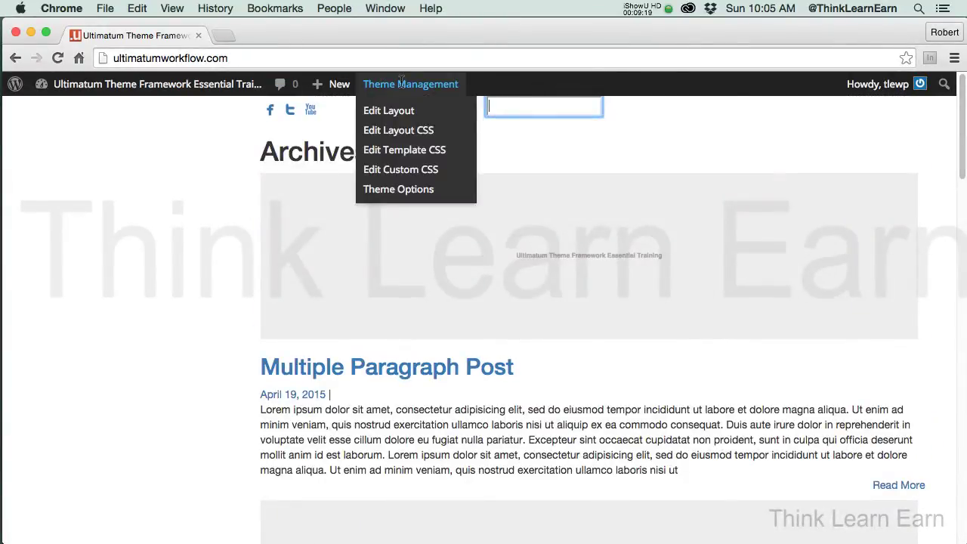
left_click(394, 113)
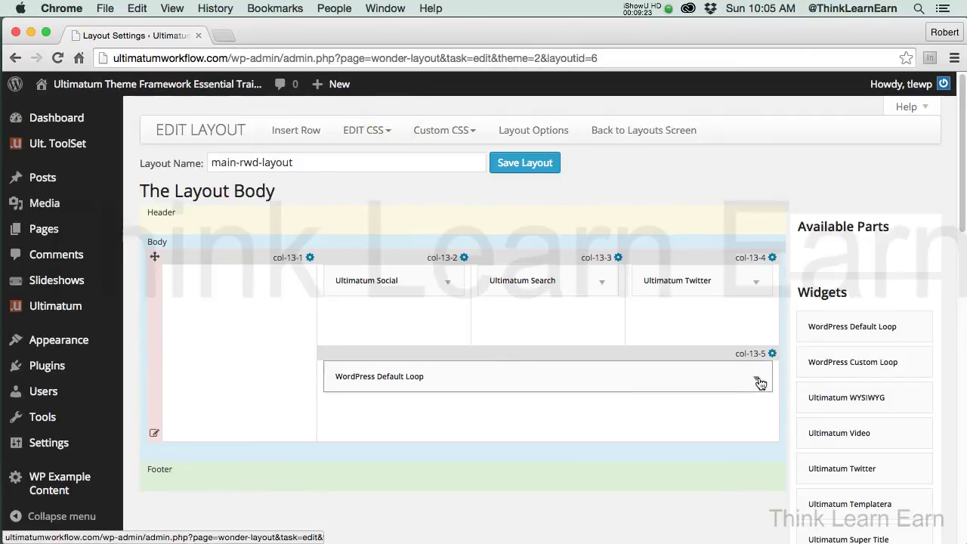
left_click(755, 377)
left_click(467, 416)
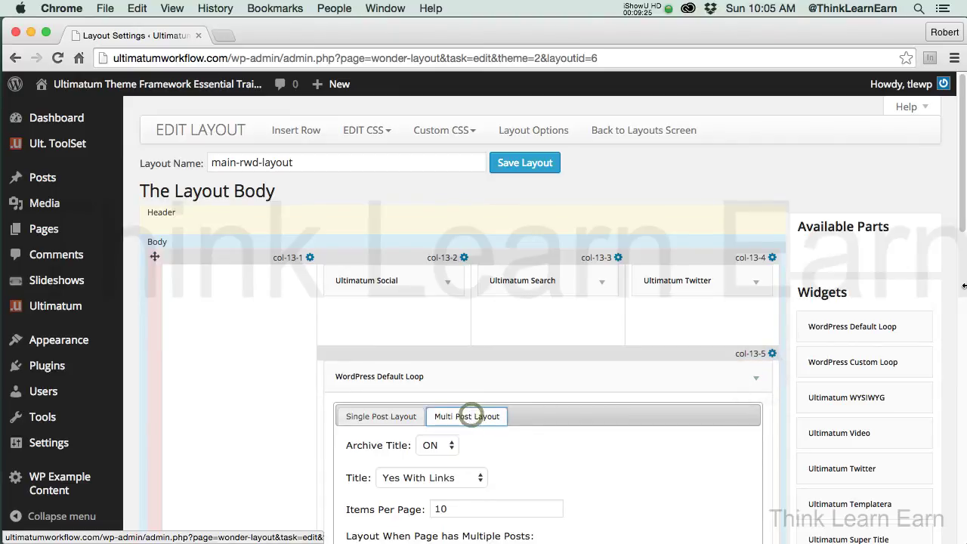
scroll(963, 227, "down", 5)
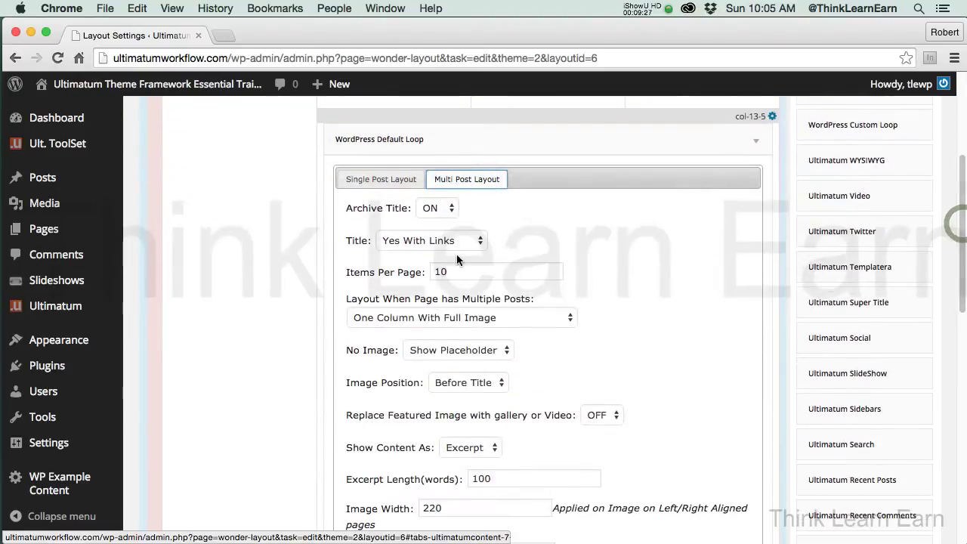
left_click(473, 318)
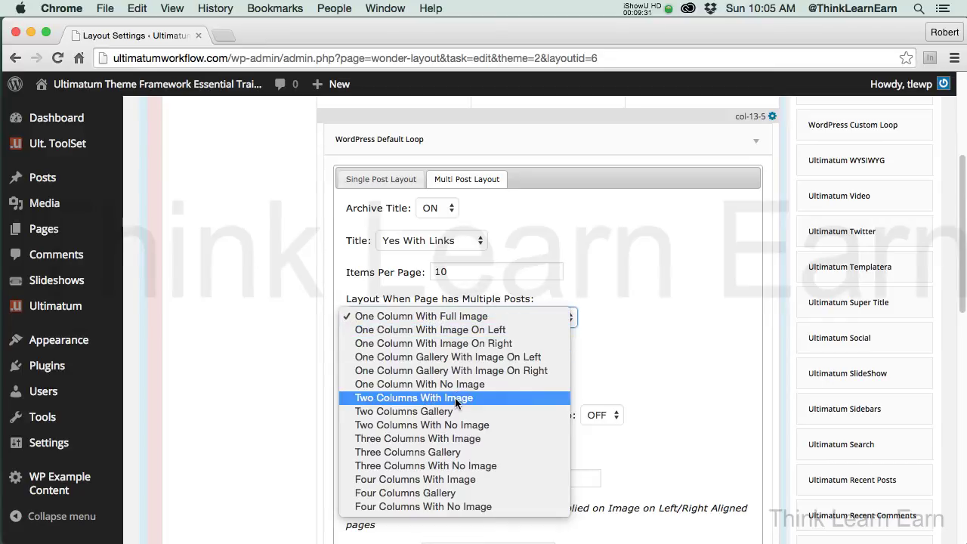
left_click(464, 425)
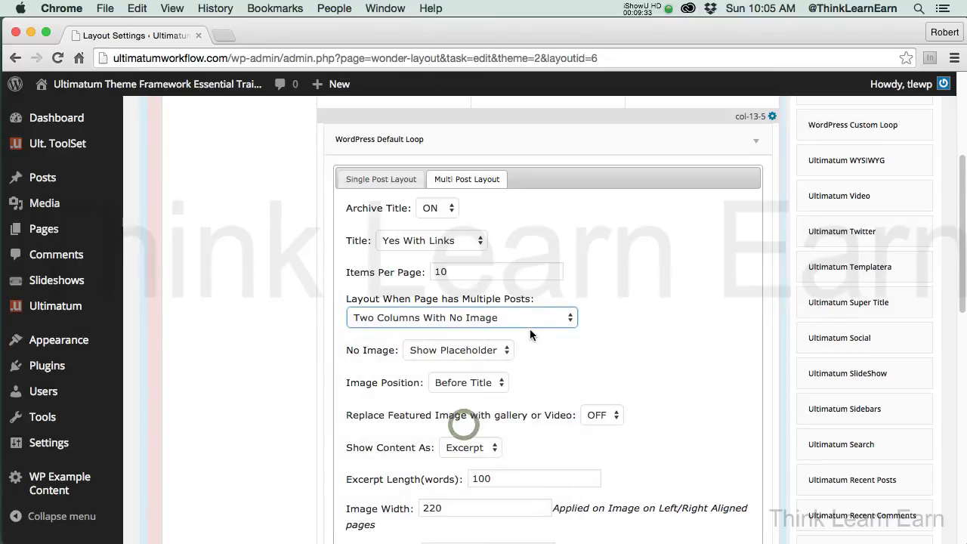
left_click(481, 355)
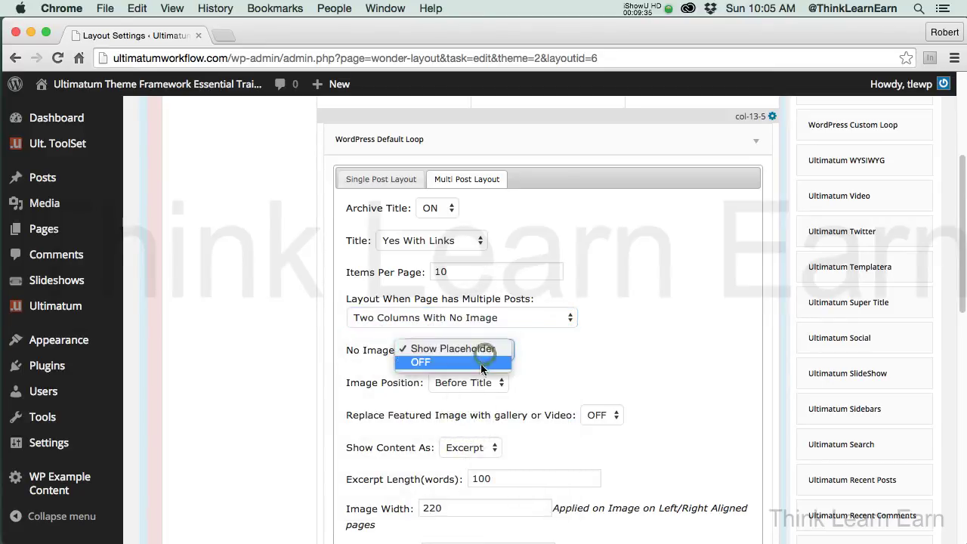
left_click(431, 360)
scroll(480, 364, "down", 10)
left_click(740, 436)
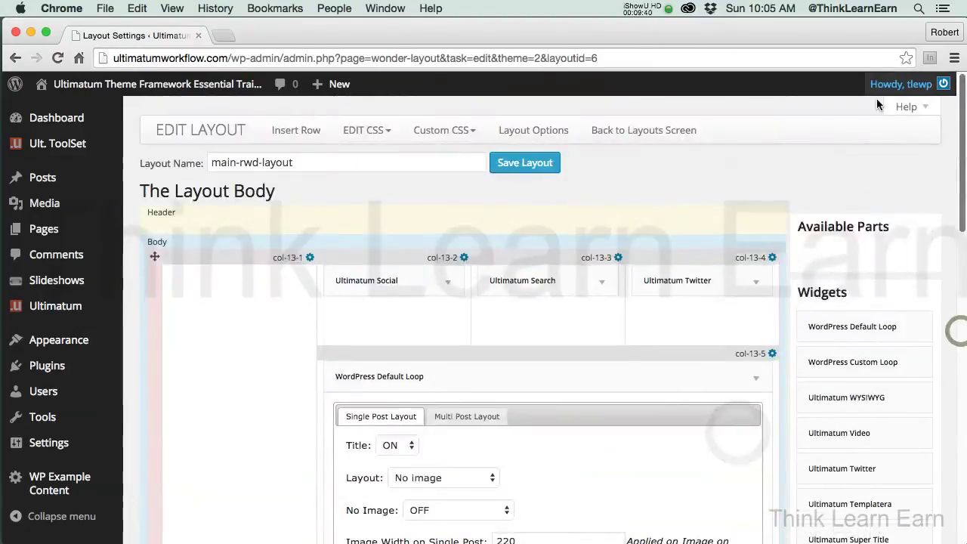
left_click(554, 164)
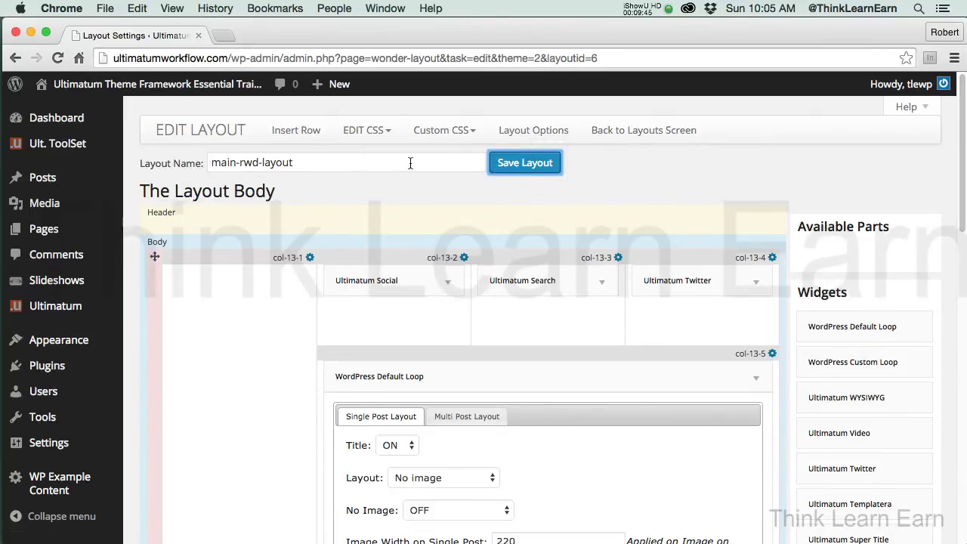
Step: View the live site's two-column archive and try the header search box
mouse_move(92, 84)
left_click(46, 108)
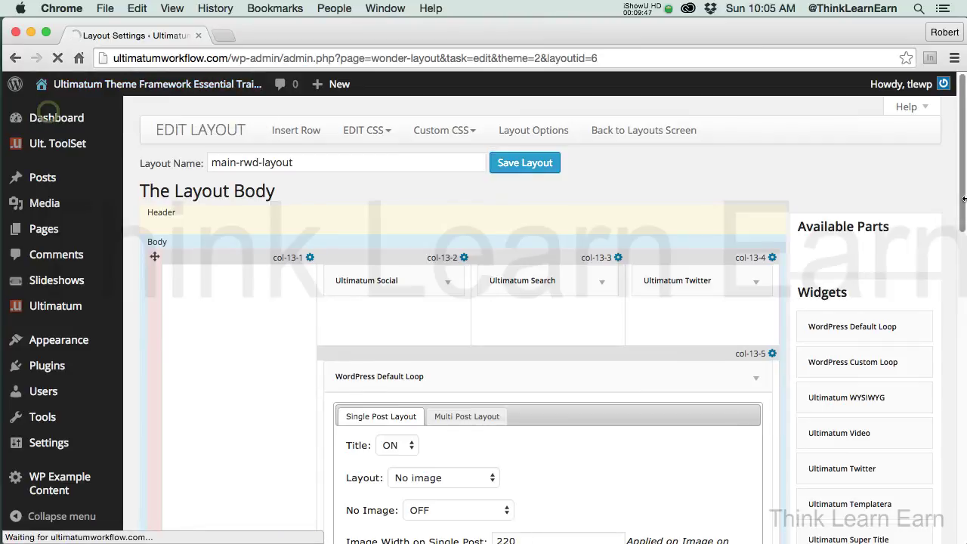
left_click_drag(956, 251, 962, 276)
scroll(963, 275, "down", 10)
scroll(963, 276, "up", 7)
scroll(963, 185, "up", 3)
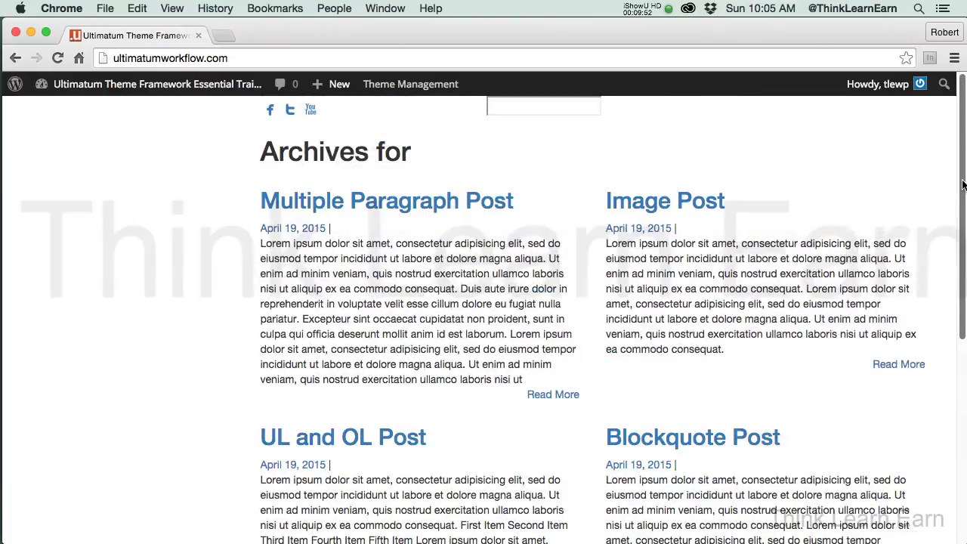
left_click(490, 107)
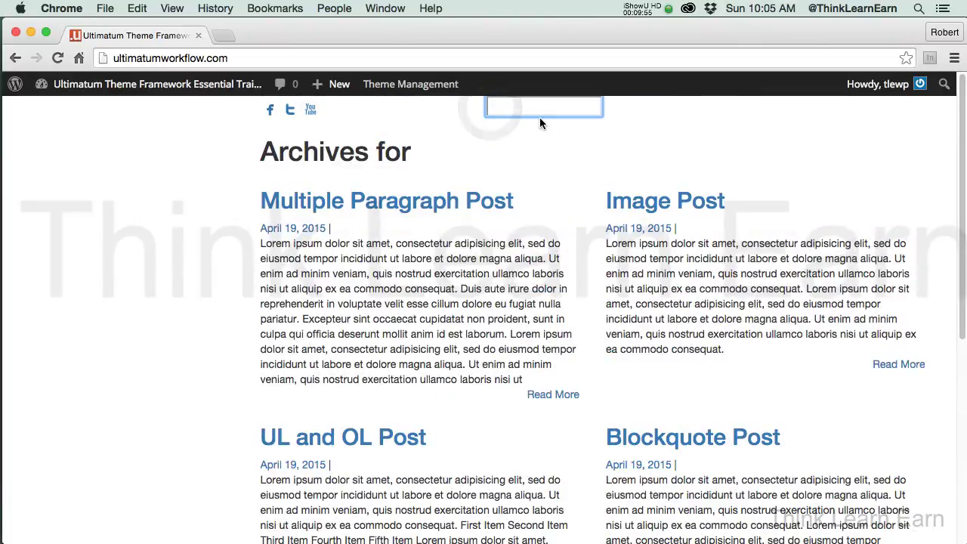
Step: Enter 'search me' as the Ultimatum Search placeholder text, then save the widget and main-rwd-layout
mouse_move(410, 84)
left_click(403, 112)
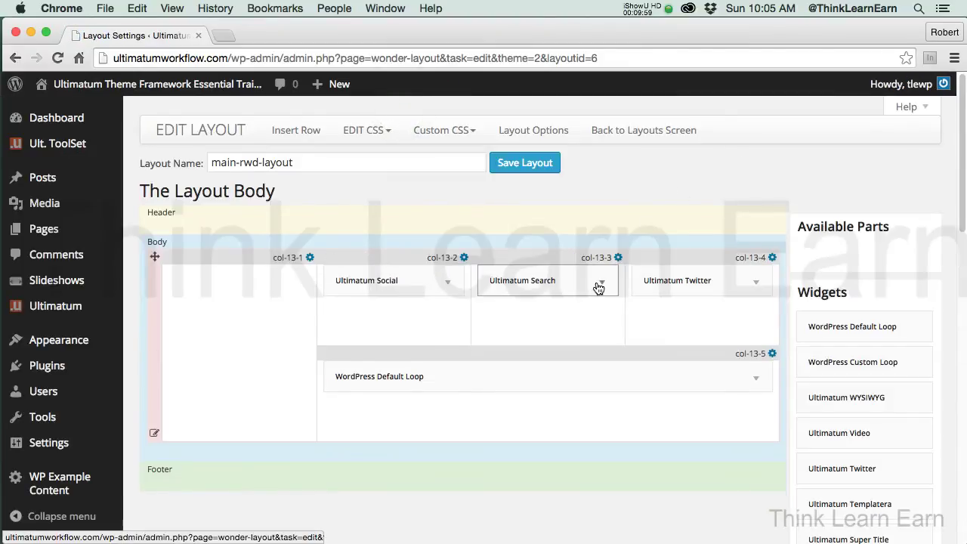
left_click(599, 284)
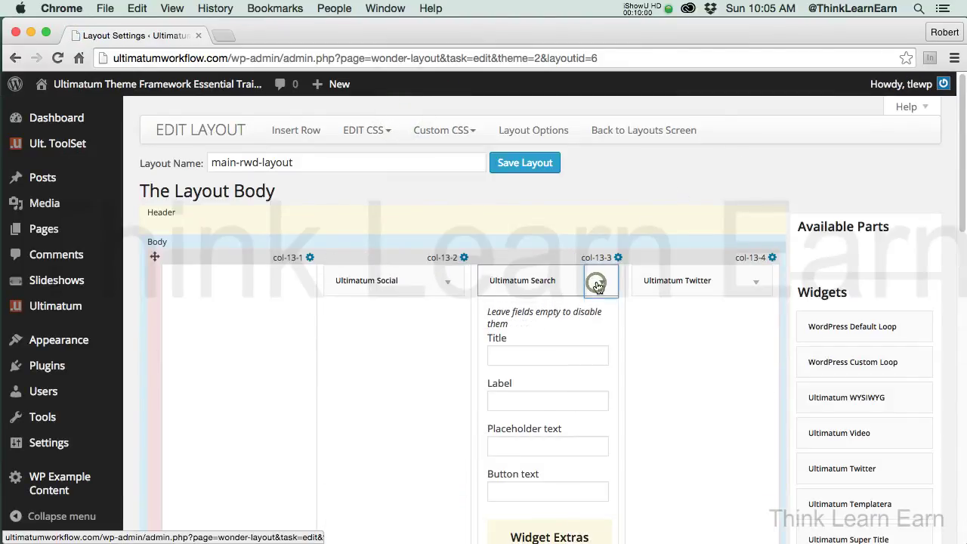
left_click(538, 401)
left_click(541, 447)
type("ae")
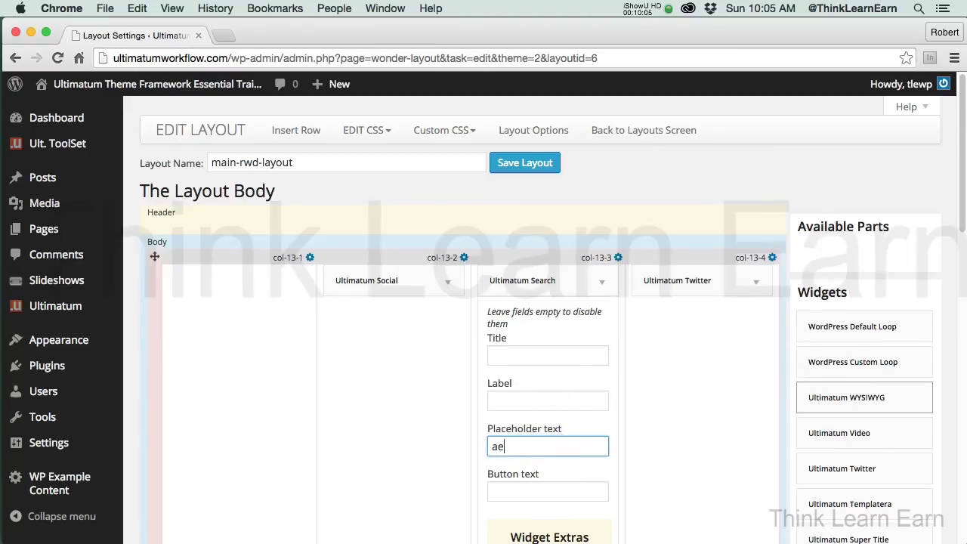
type("XH N")
key("BackSpace")
key("BackSpace")
key("BackSpace")
key("BackSpace")
key("BackSpace")
key("BackSpace")
key("BackSpace")
type("search me")
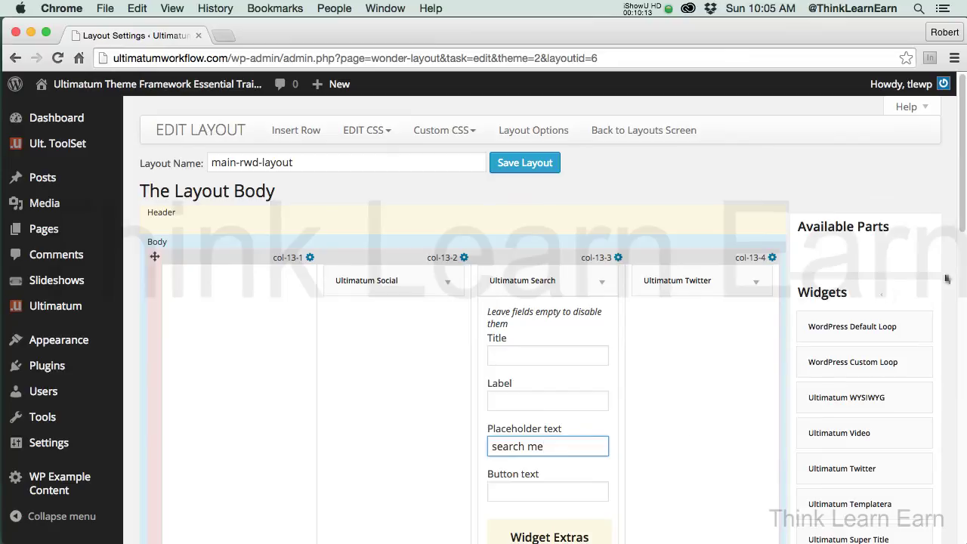
scroll(963, 226, "down", 3)
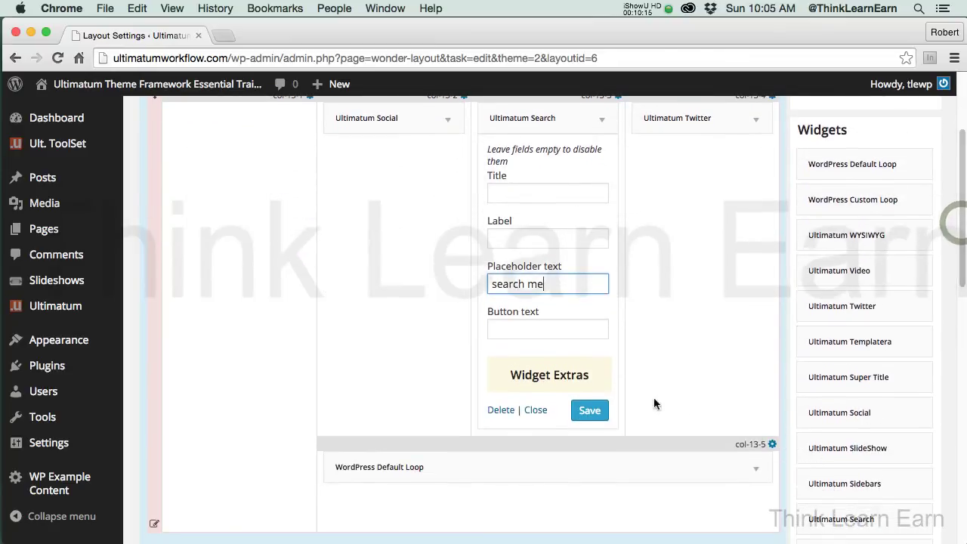
left_click(595, 414)
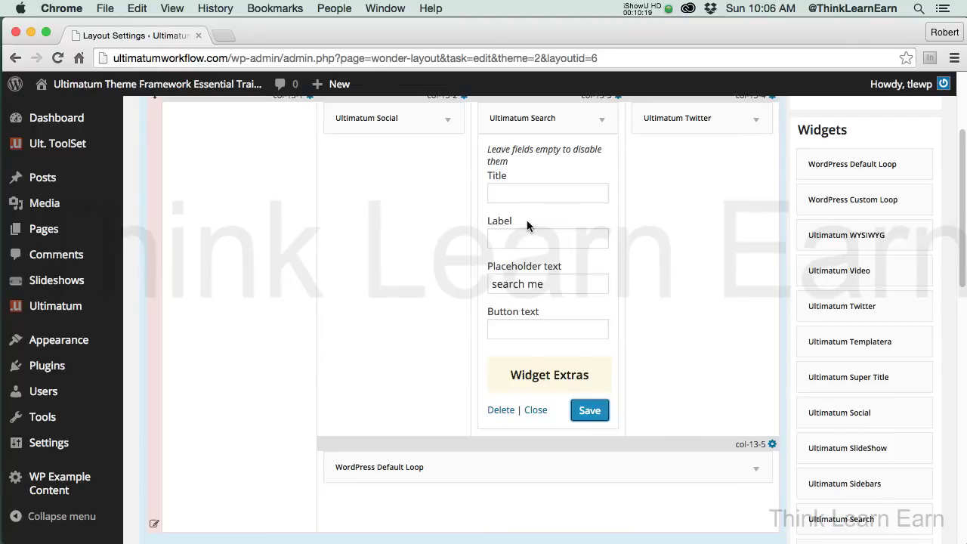
scroll(526, 219, "up", 3)
left_click(541, 163)
Step: Load the live site from the admin-bar menu to see the 'search me' search box
mouse_move(84, 95)
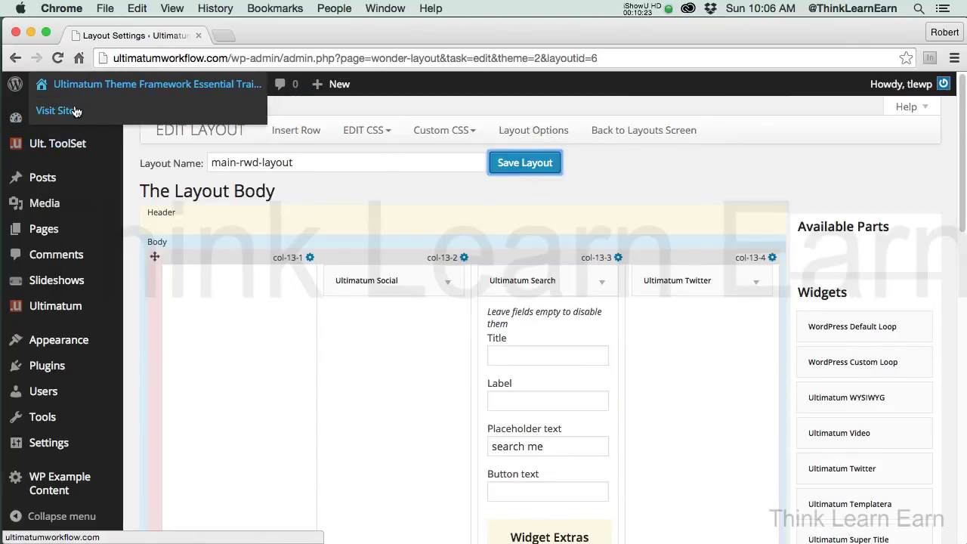
left_click(68, 112)
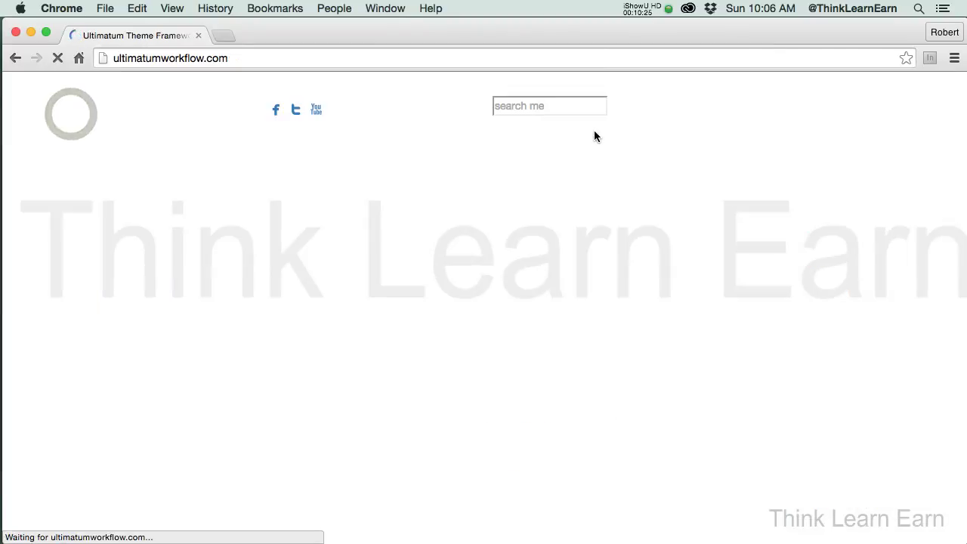